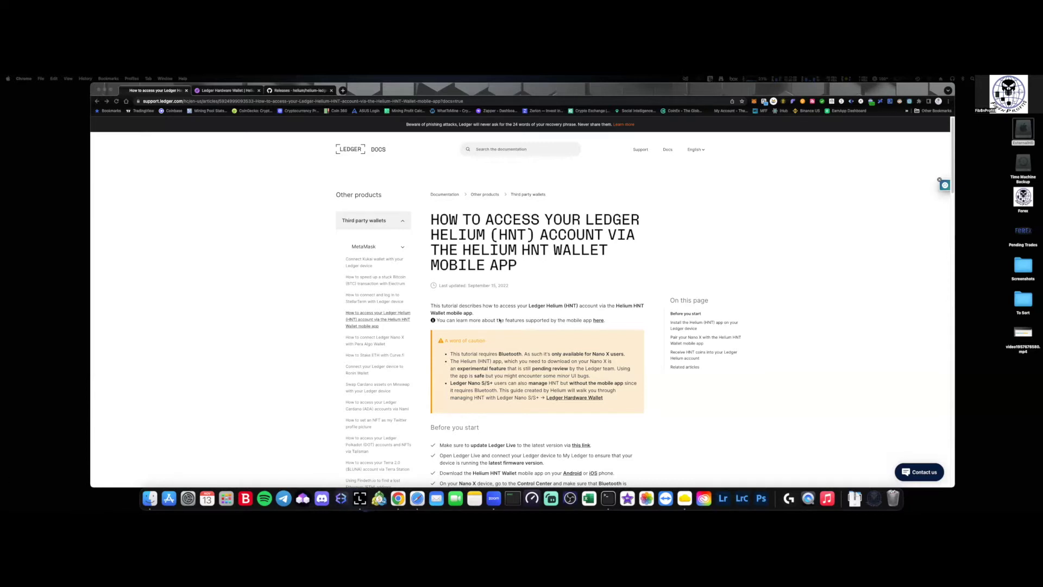
scroll(500, 320, "down", 5)
scroll(500, 321, "up", 5)
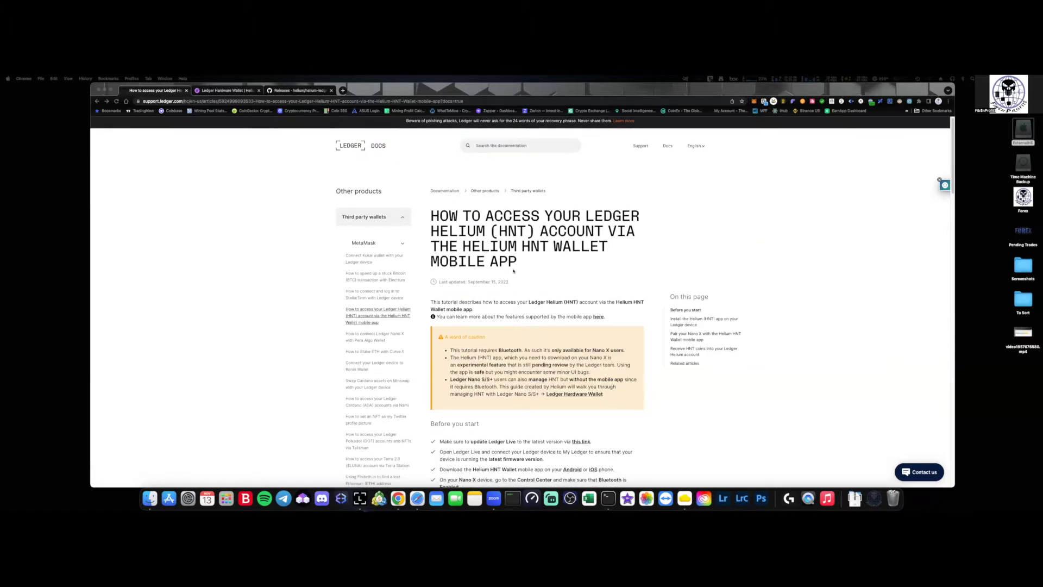
scroll(503, 318, "down", 2)
scroll(504, 329, "down", 7)
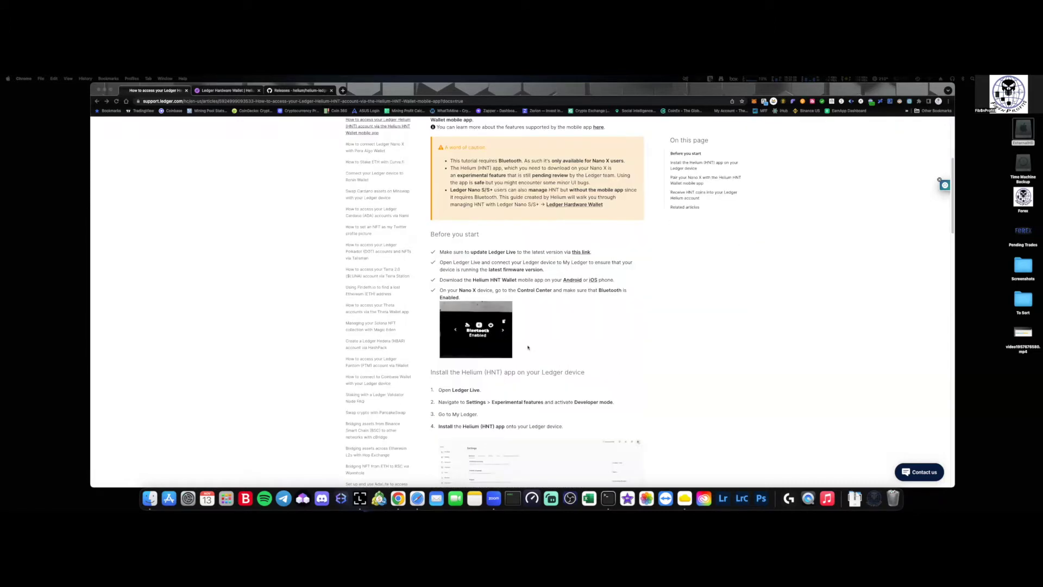
scroll(528, 347, "down", 10)
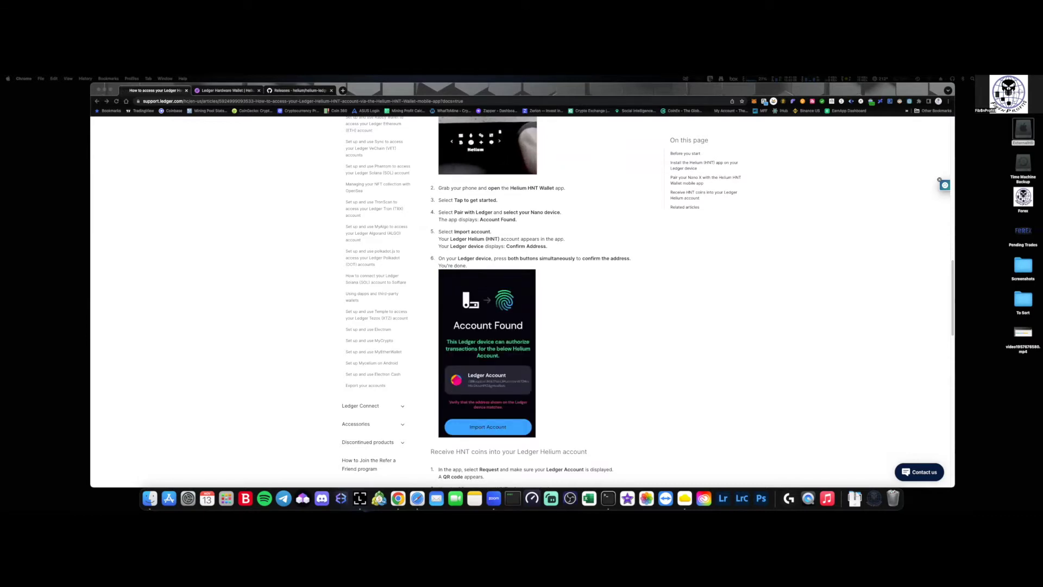
scroll(235, 298, "down", 1)
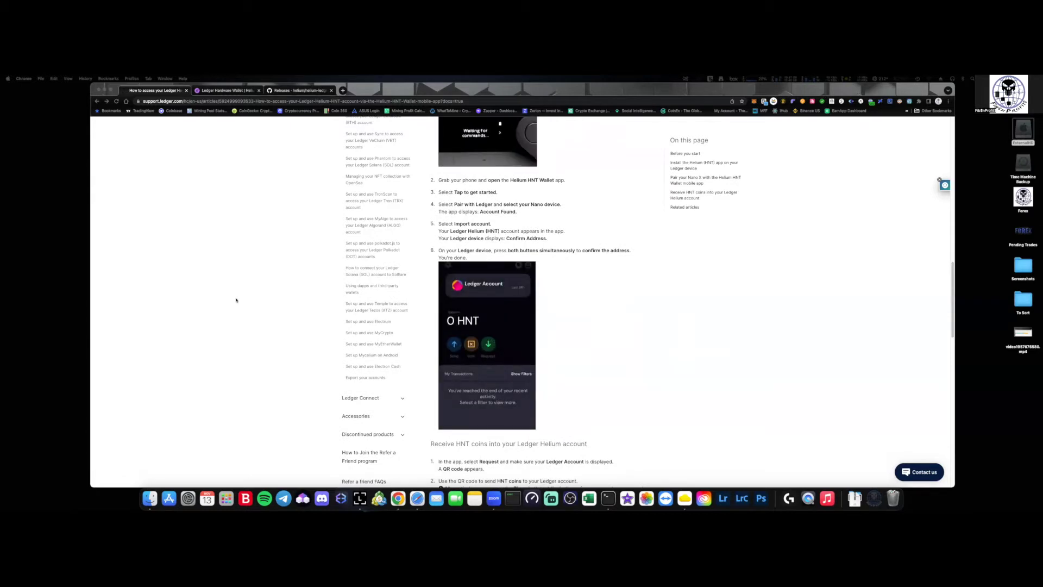
scroll(236, 299, "up", 10)
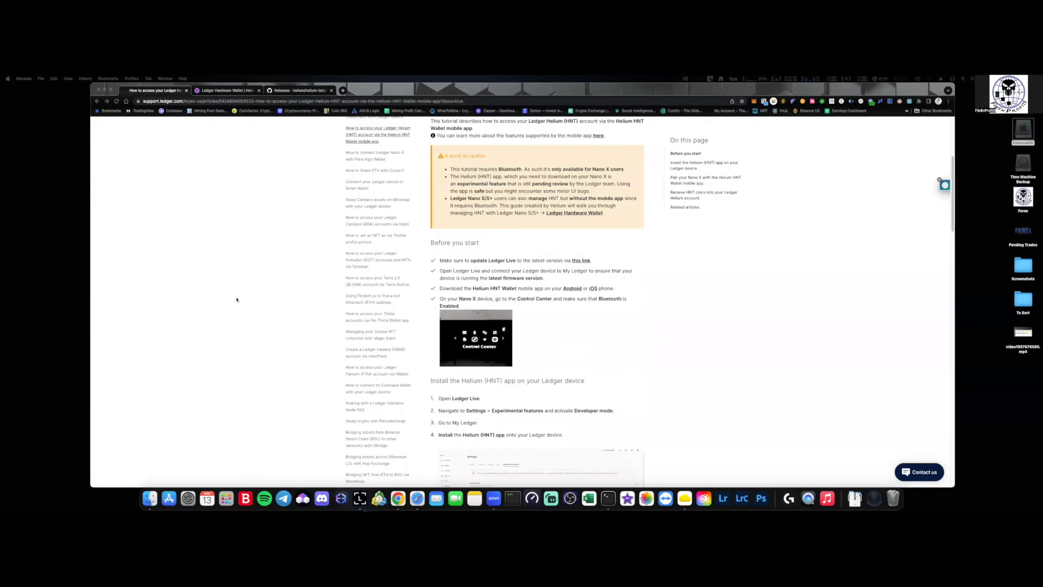
scroll(237, 299, "up", 5)
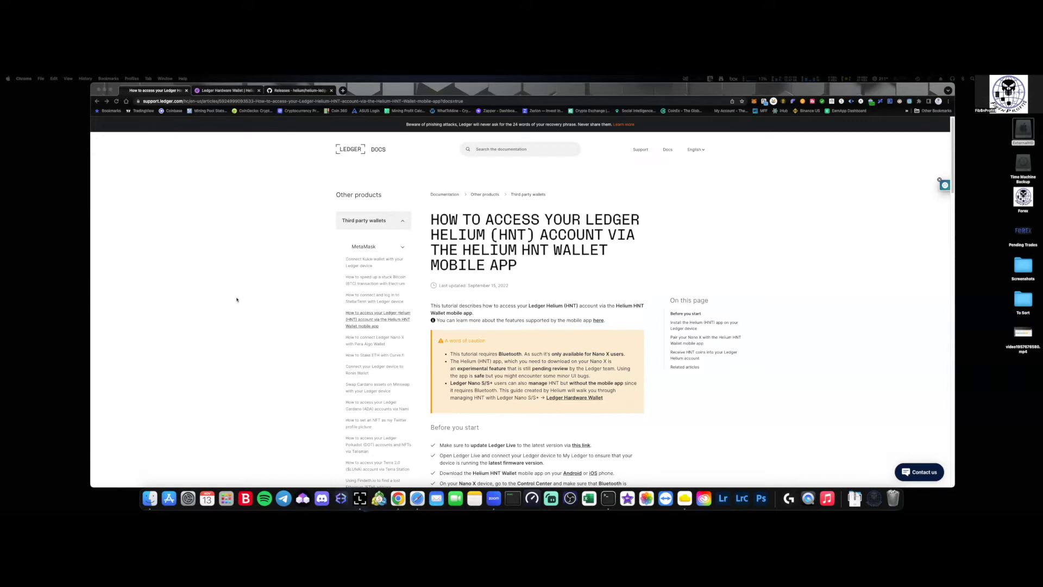
- Switch to the Helium Ledger Hardware Wallet guide and scroll down to its Installing section
left_click(220, 92)
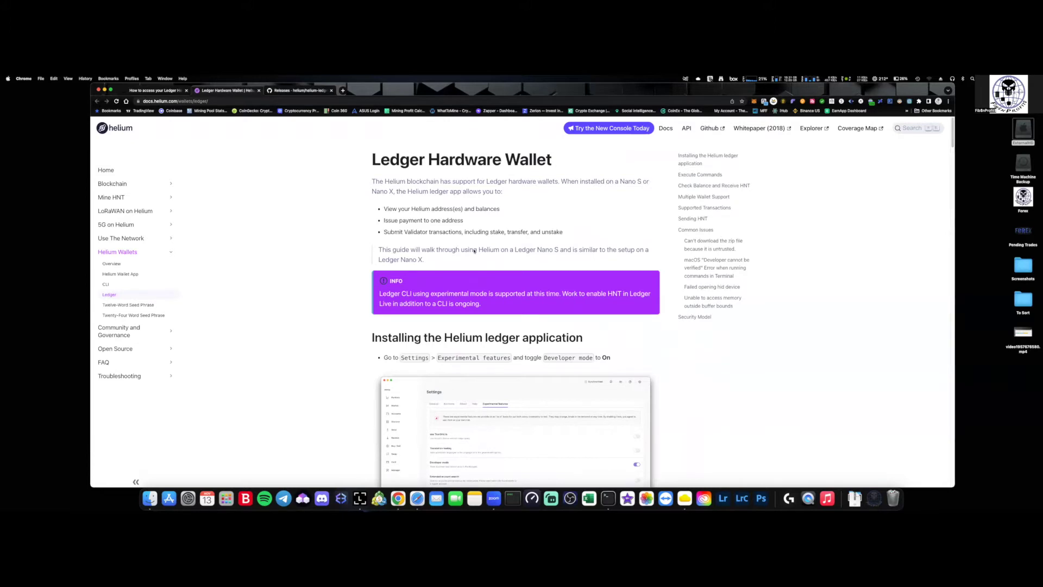
scroll(506, 295, "down", 1)
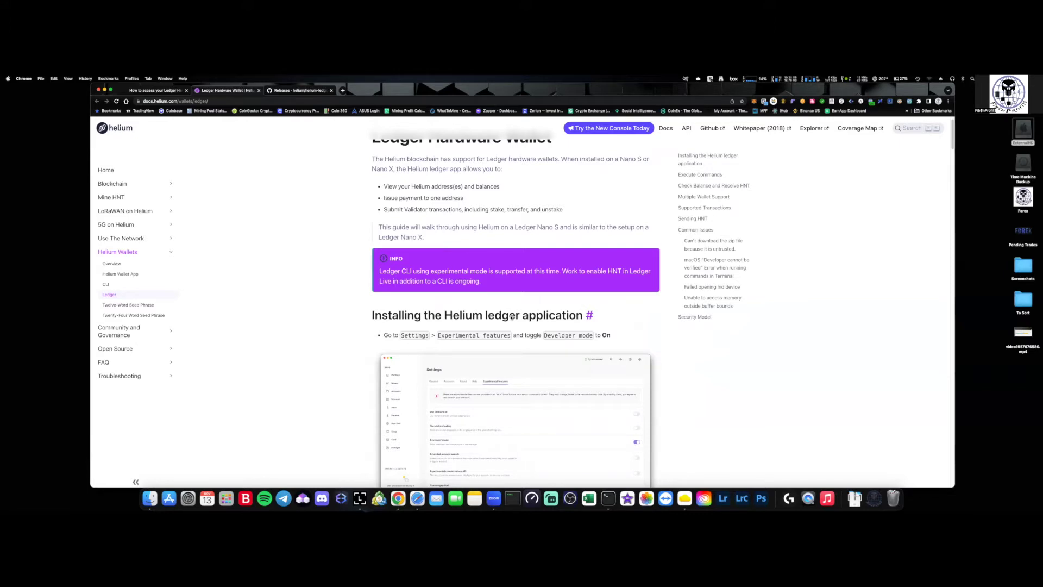
scroll(511, 317, "down", 5)
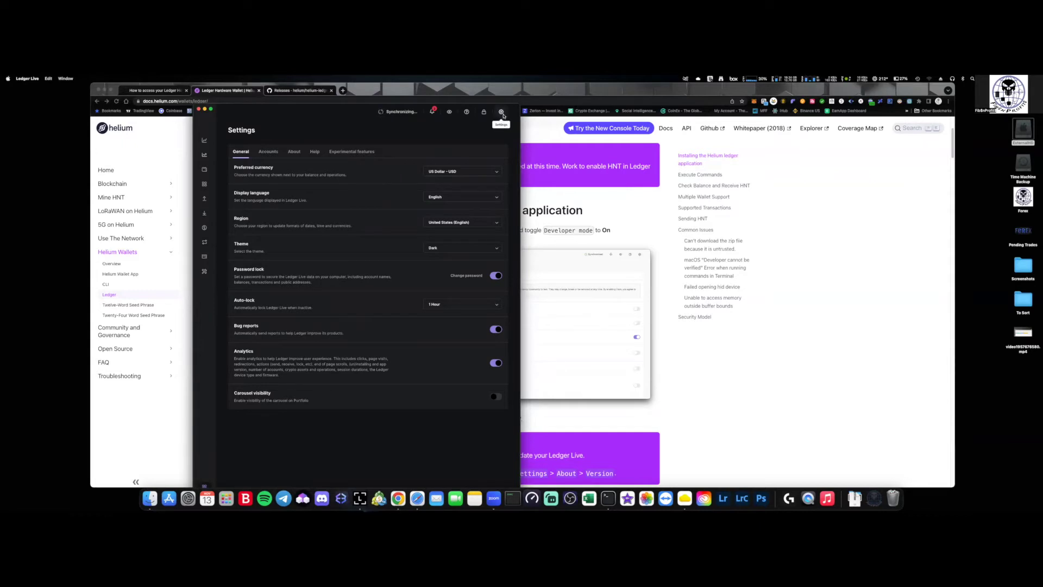
left_click(358, 153)
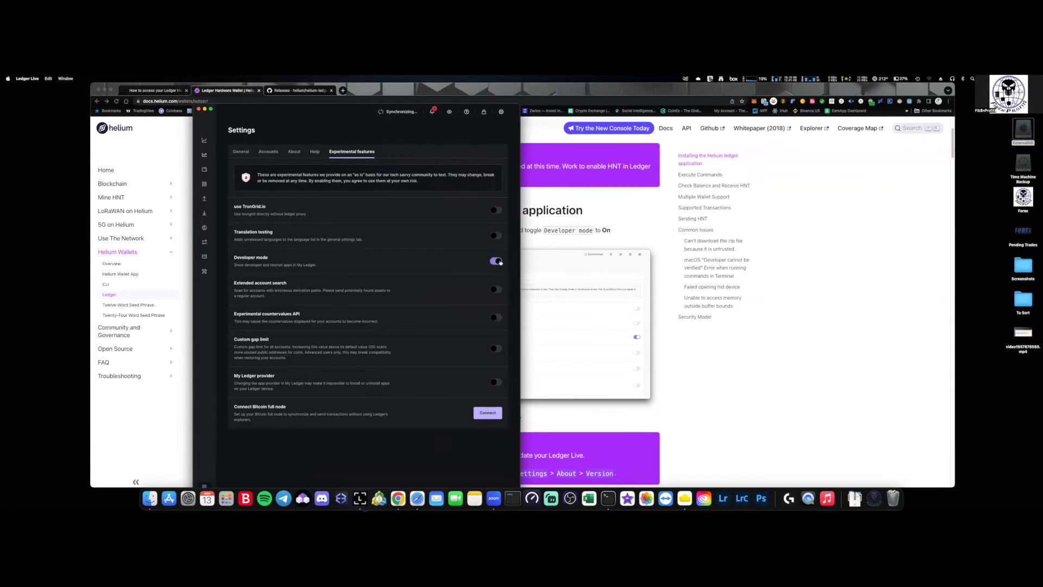
left_click(204, 271)
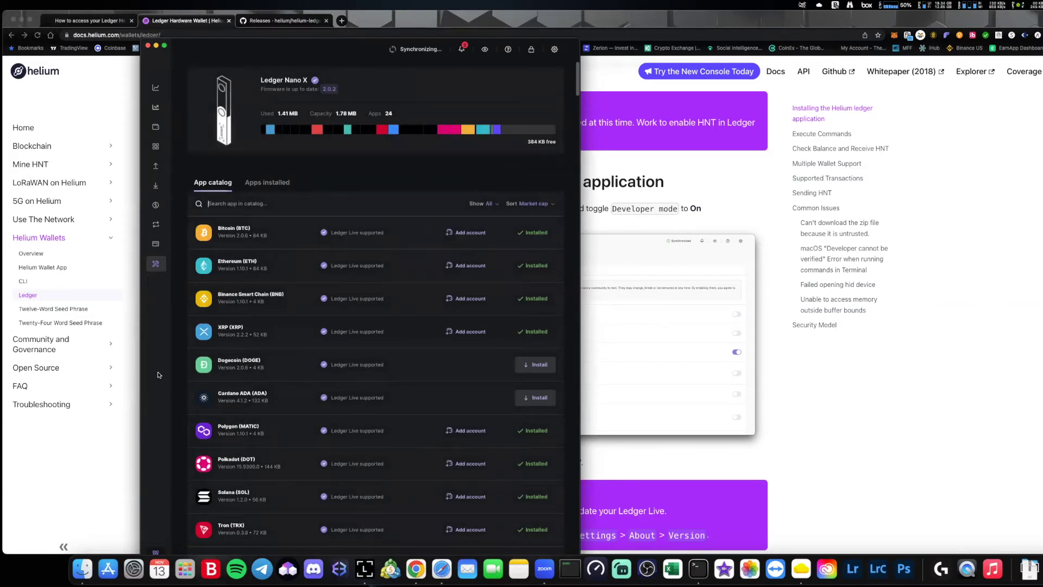
- Search the Ledger Nano X app catalog for 'hnt' to confirm the Helium app, then close Ledger Live
left_click(227, 205)
type("hnt")
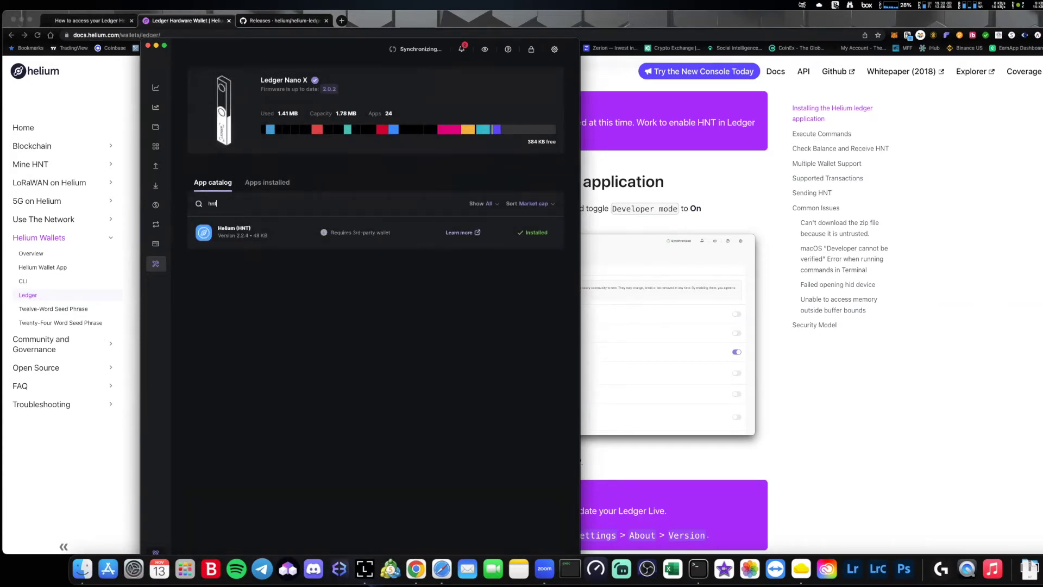
left_click(148, 46)
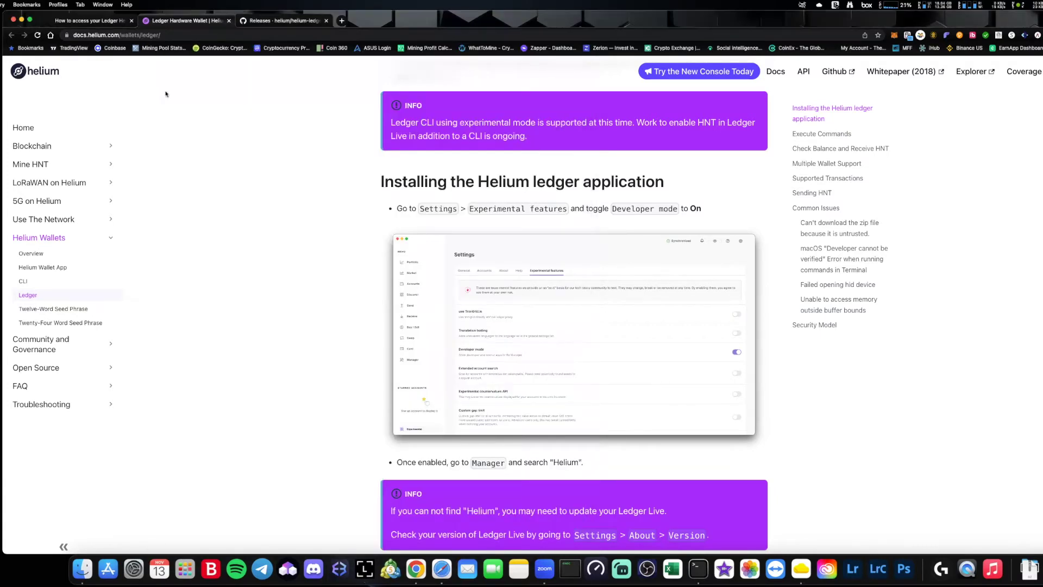
- Scroll the guide down to the Execute Commands section, briefly circling the Install button
scroll(413, 197, "down", 5)
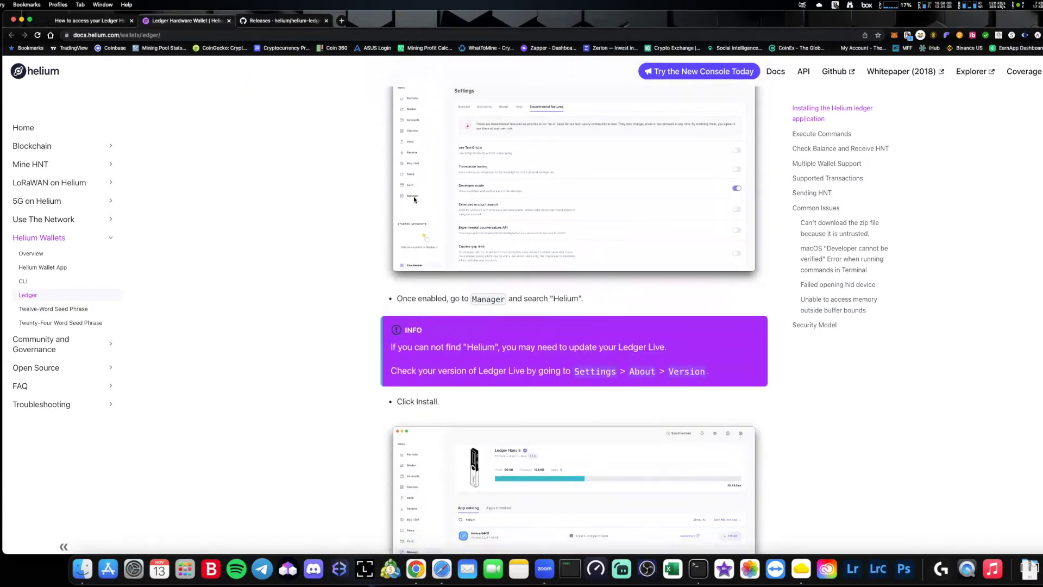
scroll(414, 200, "down", 1)
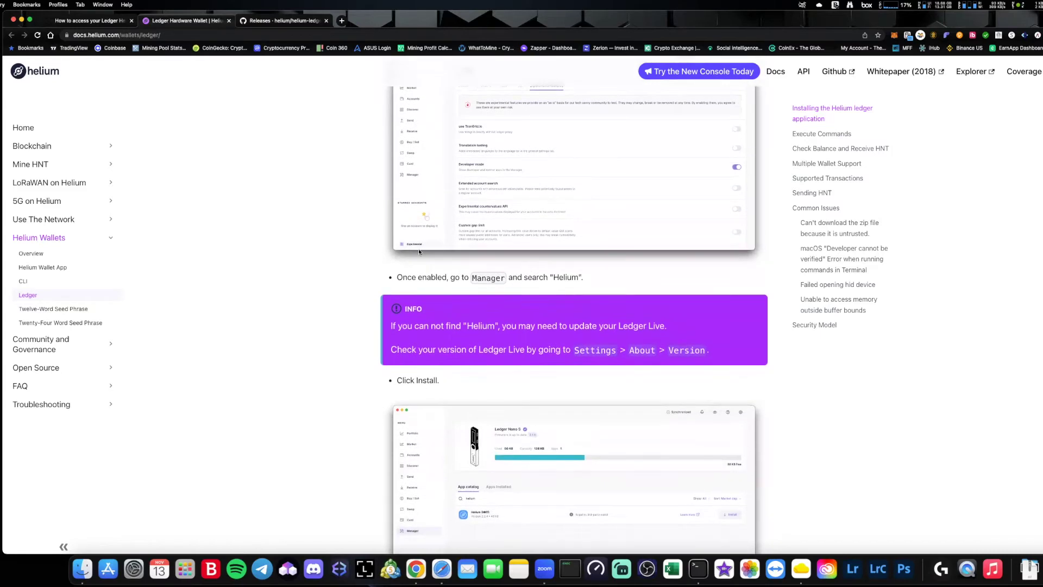
scroll(419, 249, "down", 6)
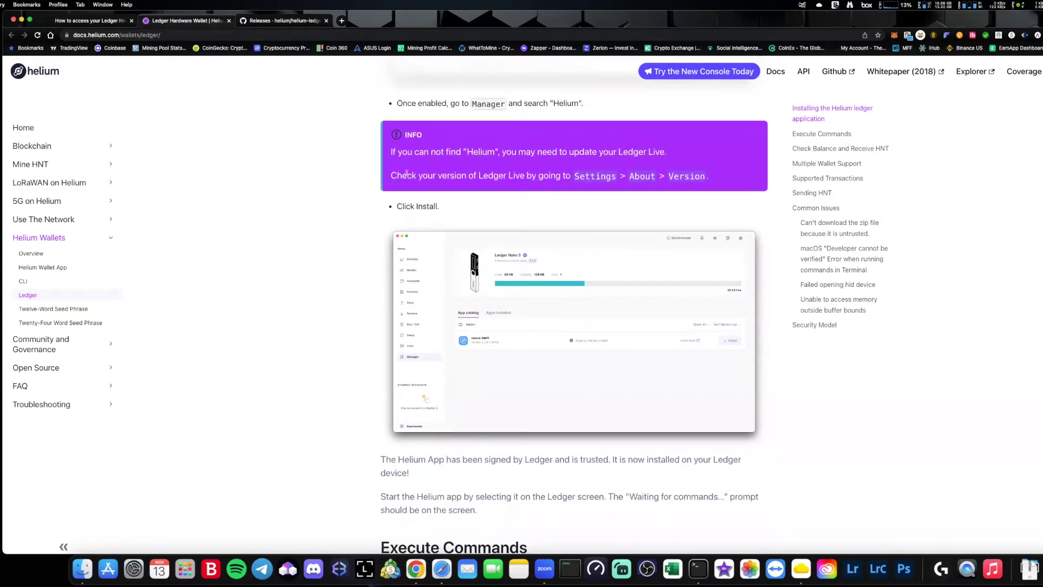
scroll(692, 357, "down", 2)
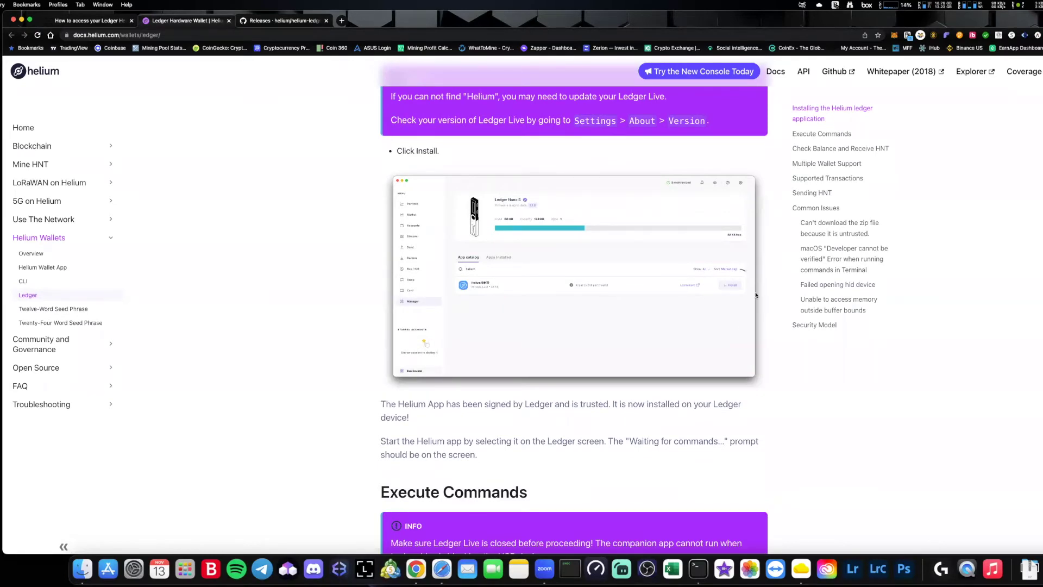
mouse_move(744, 266)
left_mouse_down()
mouse_move(736, 305)
mouse_move(731, 290)
left_mouse_up()
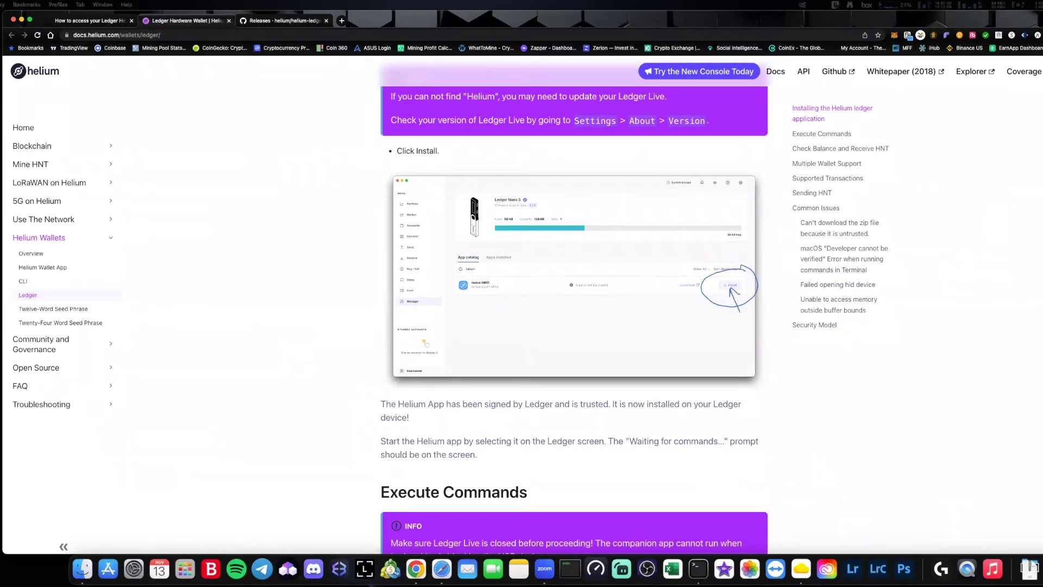
key("Escape")
scroll(572, 416, "down", 5)
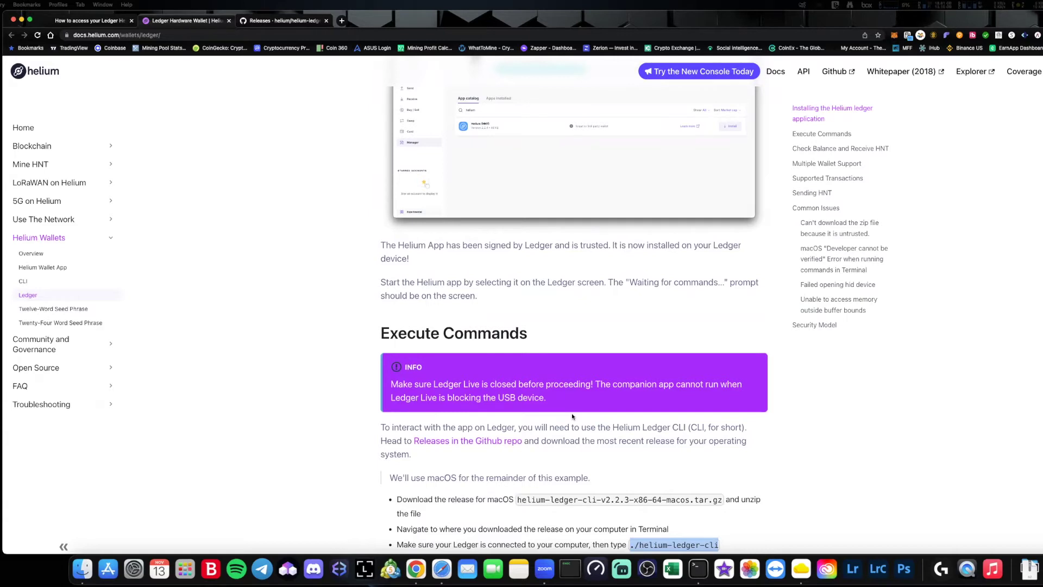
scroll(573, 417, "down", 2)
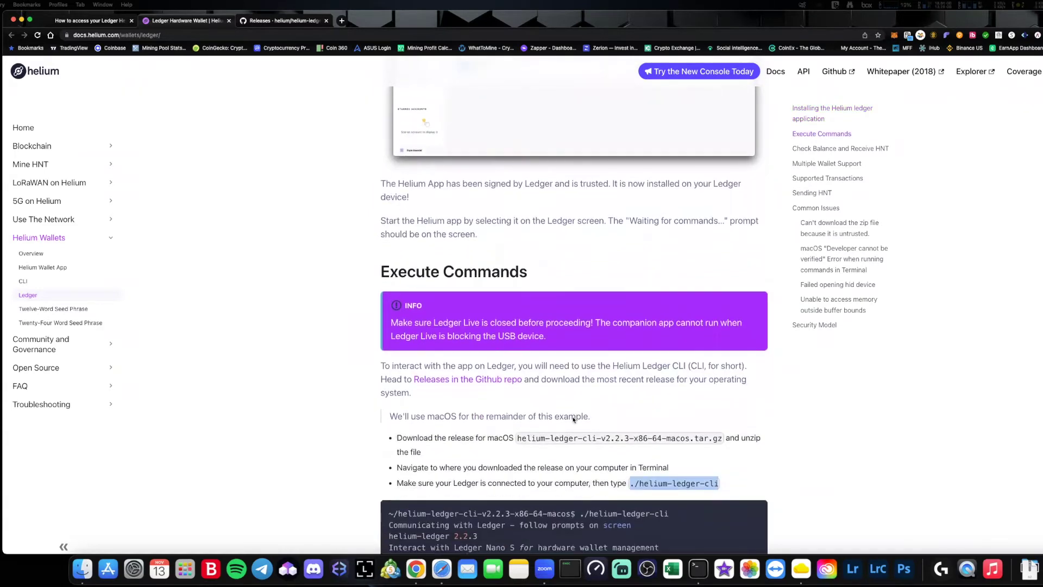
scroll(574, 418, "down", 1)
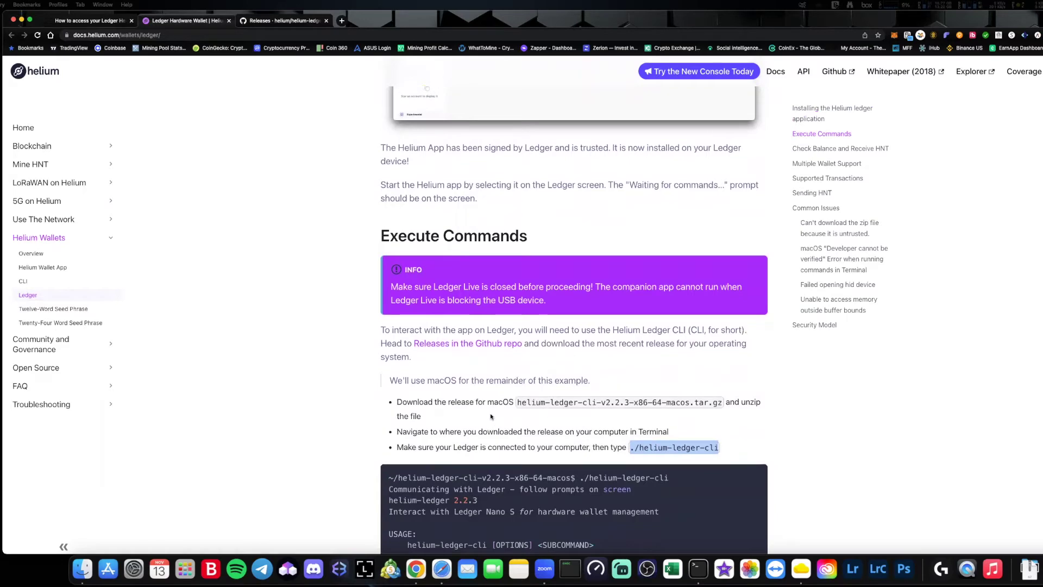
scroll(493, 417, "down", 1)
scroll(492, 397, "down", 1)
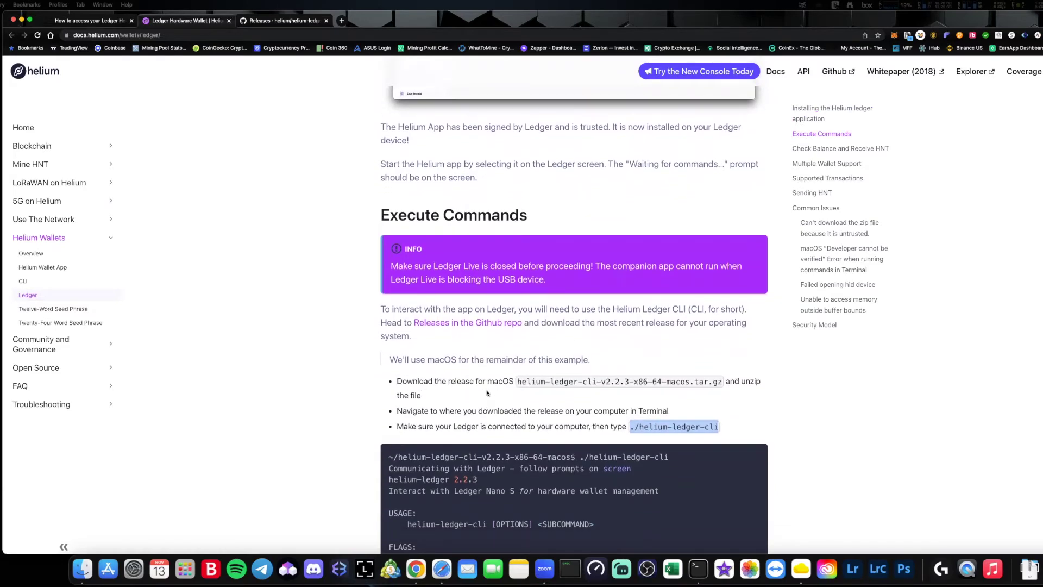
scroll(526, 383, "down", 5)
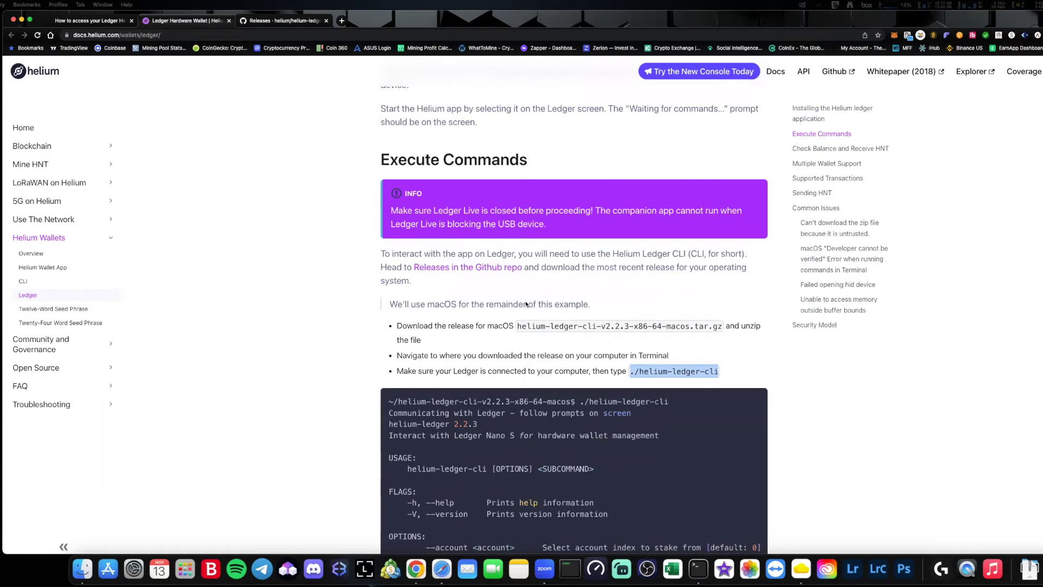
- Open the 'Releases in the Github repo' link in a new tab
right_click(458, 267)
left_click(428, 292)
right_click(435, 268)
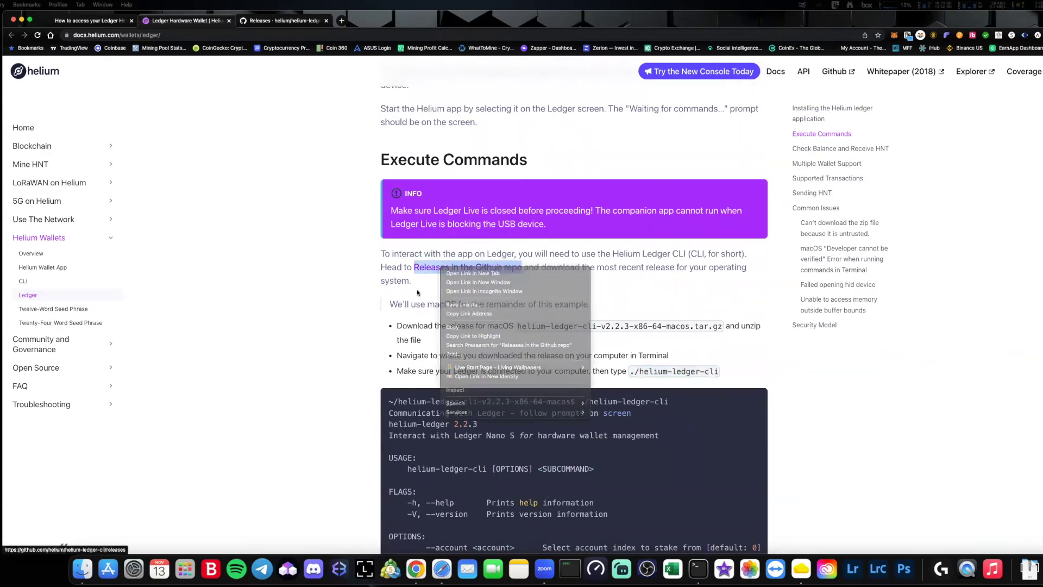
right_click(435, 269)
left_click(461, 276)
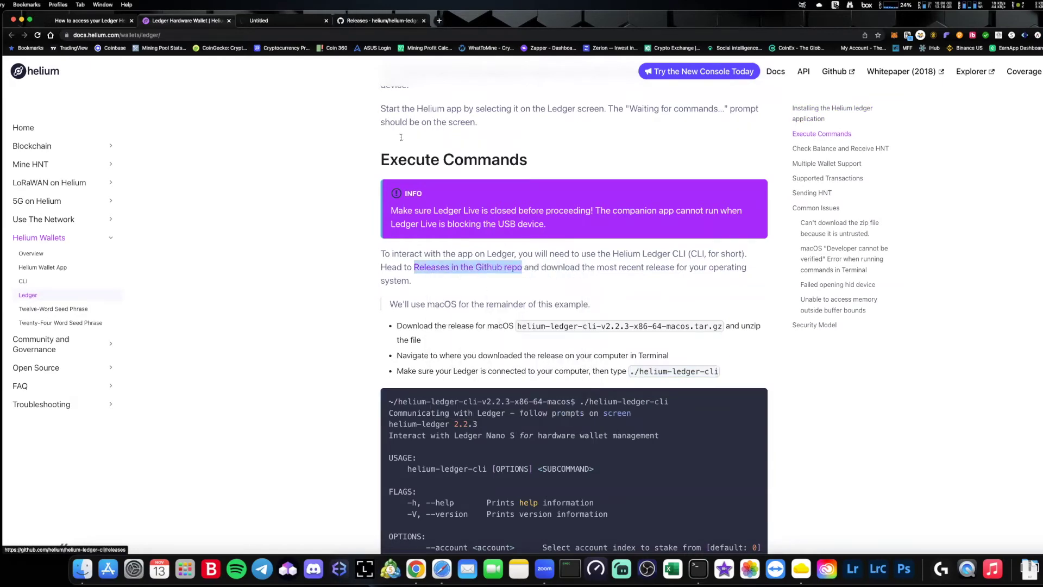
- Close the duplicate releases tab and download helium-ledger-cli-v2.2.3-x86-64-macos.tar.gz from the v2.2.3 assets
left_click(281, 21)
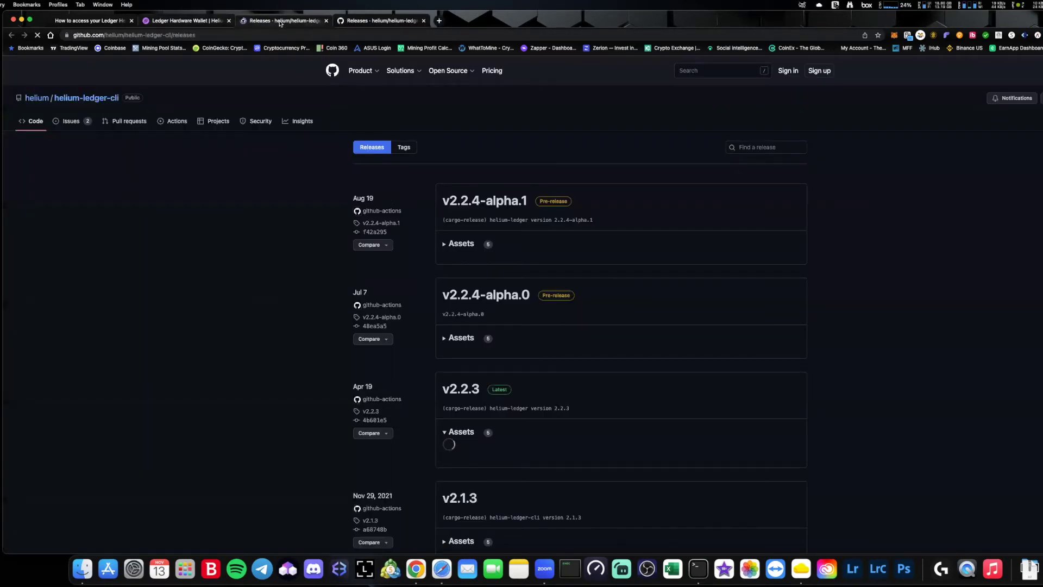
left_click(379, 23)
left_click(424, 20)
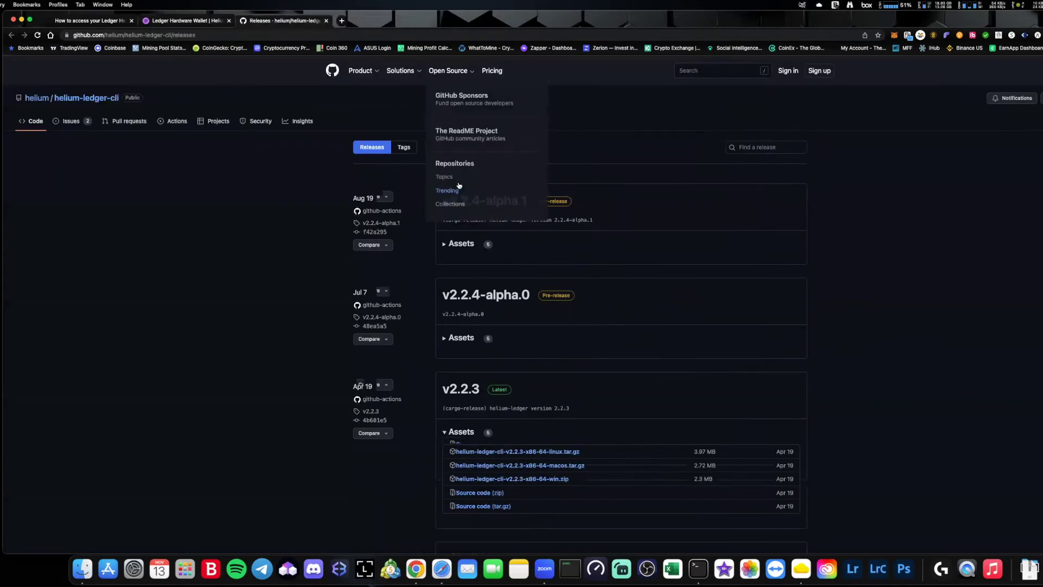
scroll(565, 280, "up", 1)
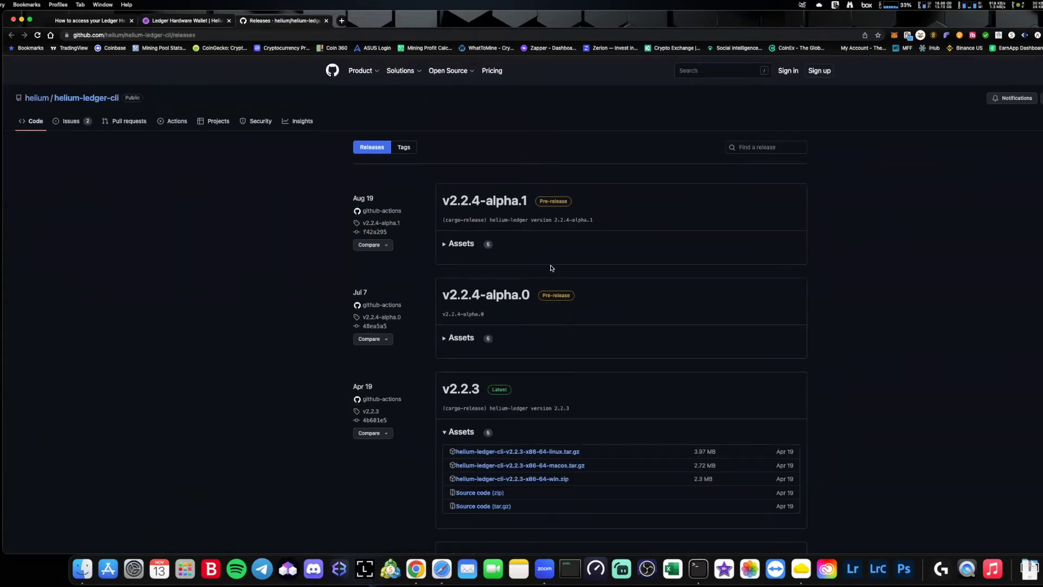
left_click(557, 466)
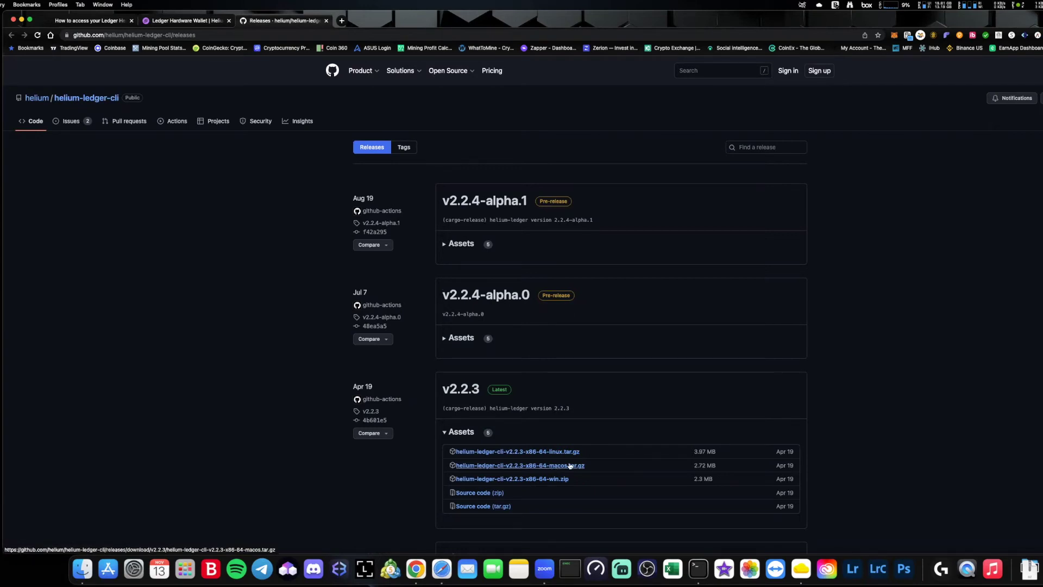
left_click(1037, 568)
- Extract helium-ledger-cli-v2.2.3-x86-64-macos.tar.gz in Downloads and check the new folder holds helium-ledger-cli, LICENSE, README.md
left_click(1023, 492)
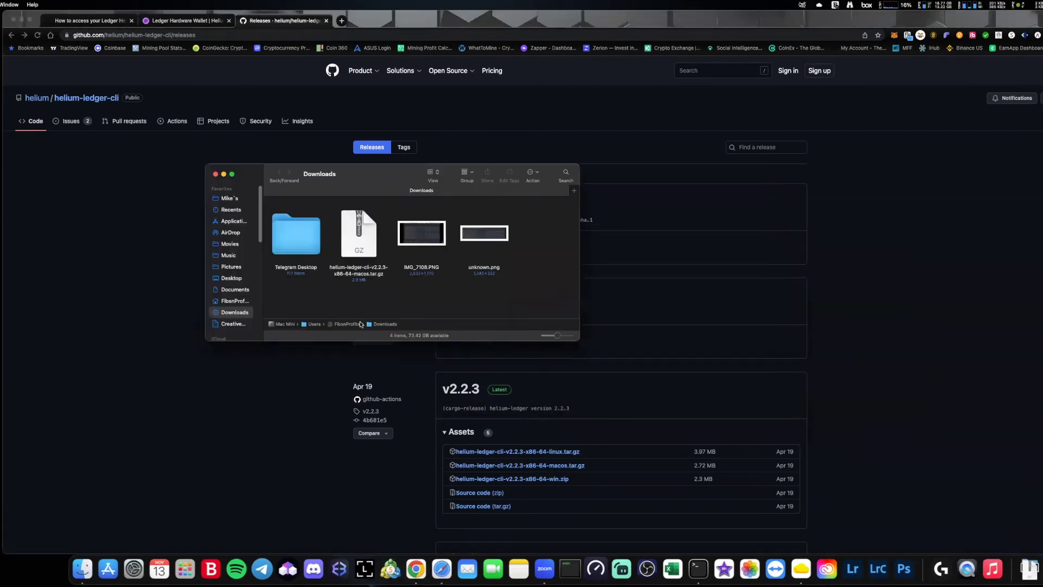
left_click(352, 249)
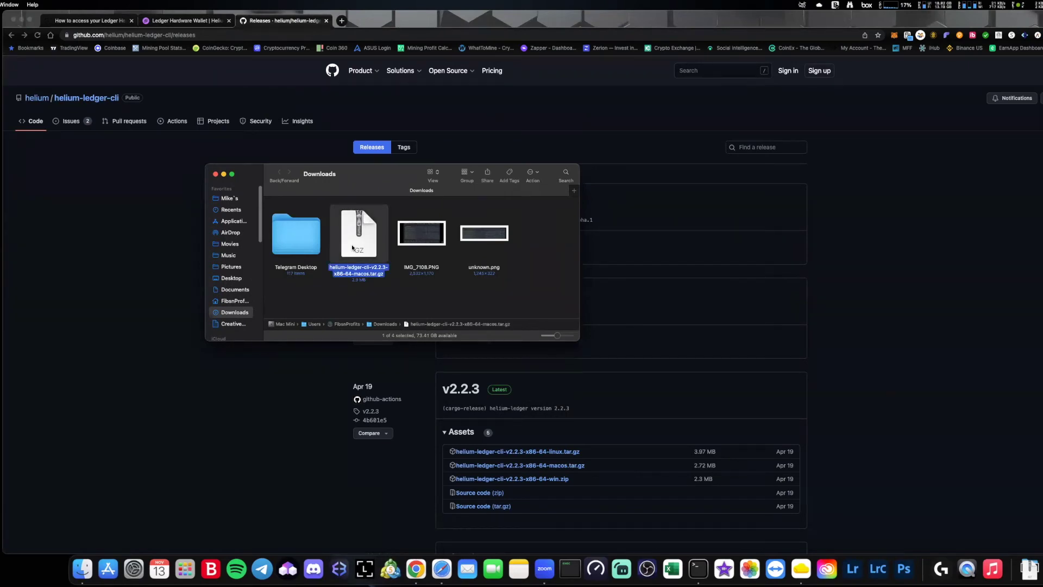
double_click(363, 244)
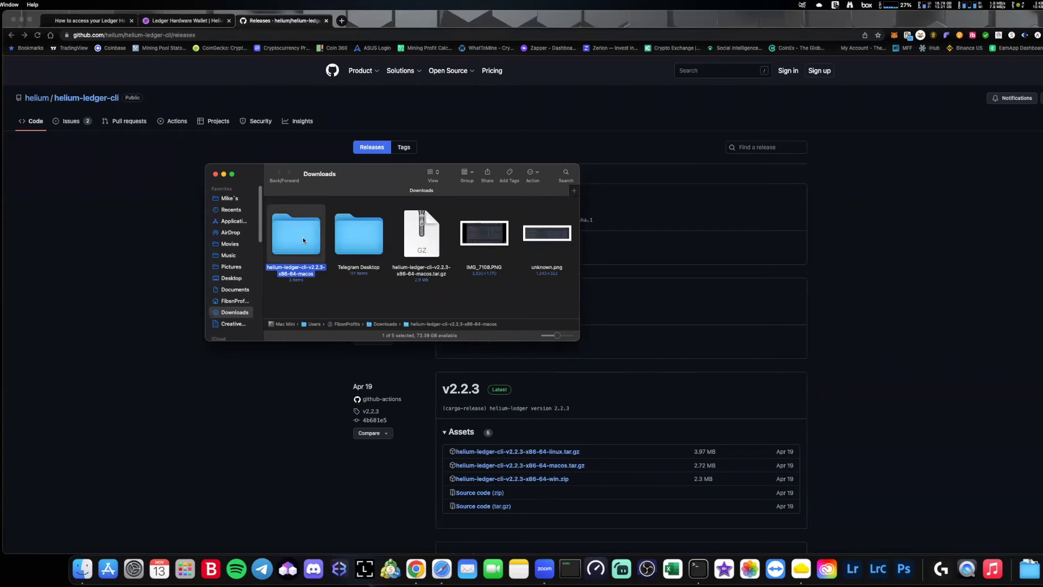
double_click(302, 237)
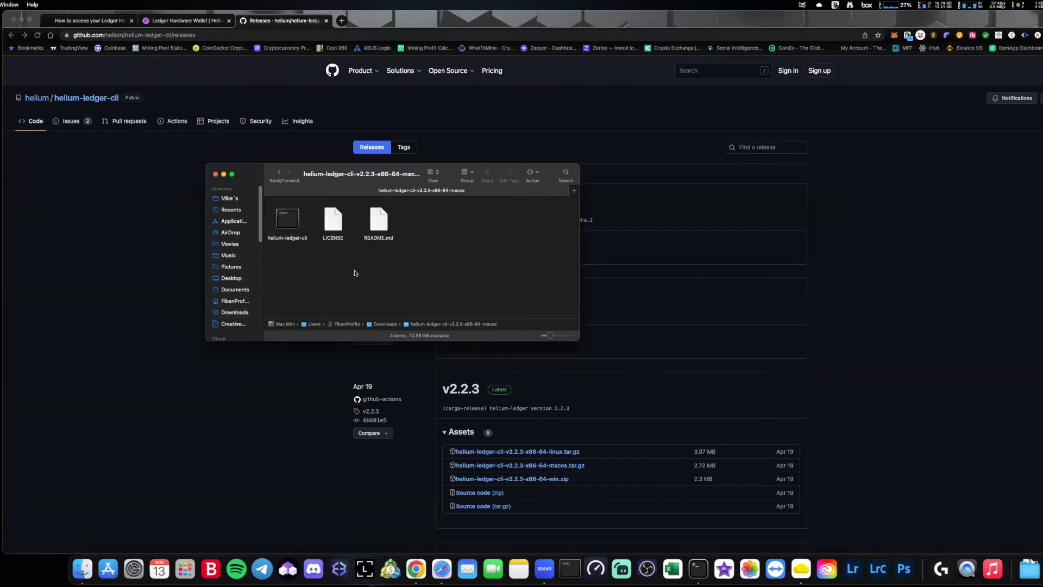
left_click(279, 172)
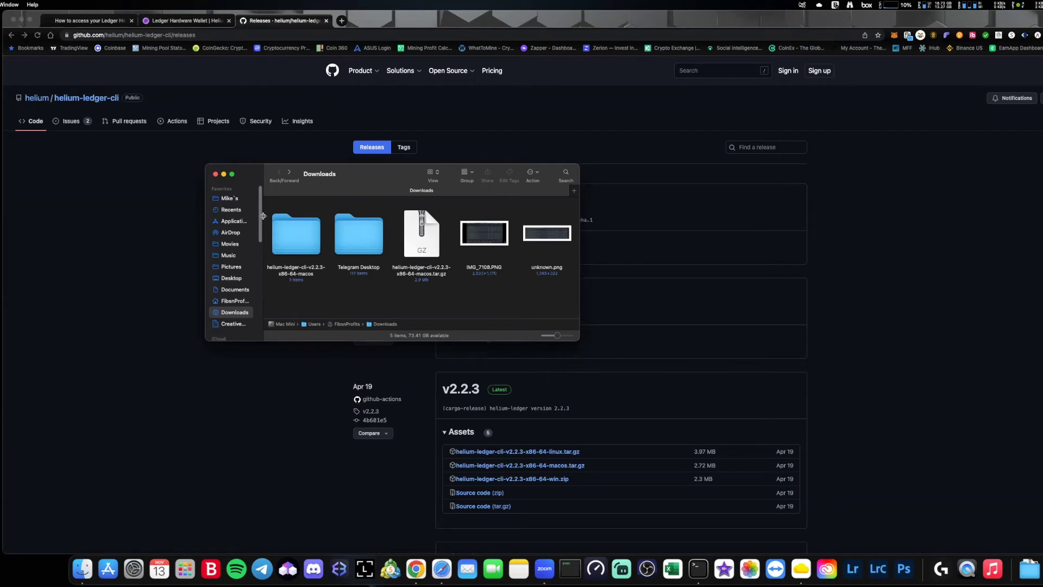
scroll(228, 293, "down", 8)
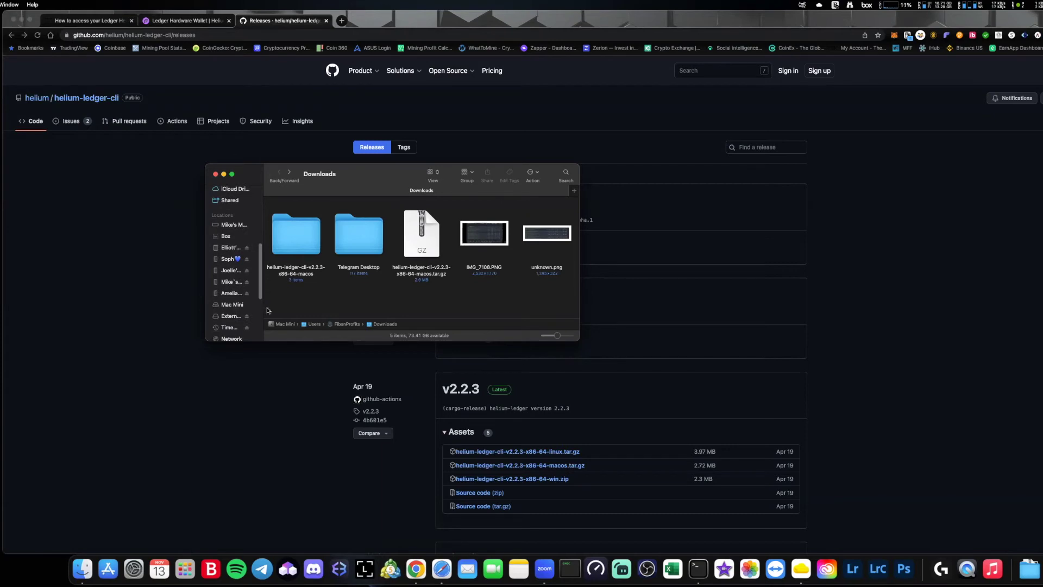
- Open ExternalHD's Crypto folder, select hntledger, and move the Finder window to the screen's right edge
left_click(231, 316)
double_click(293, 220)
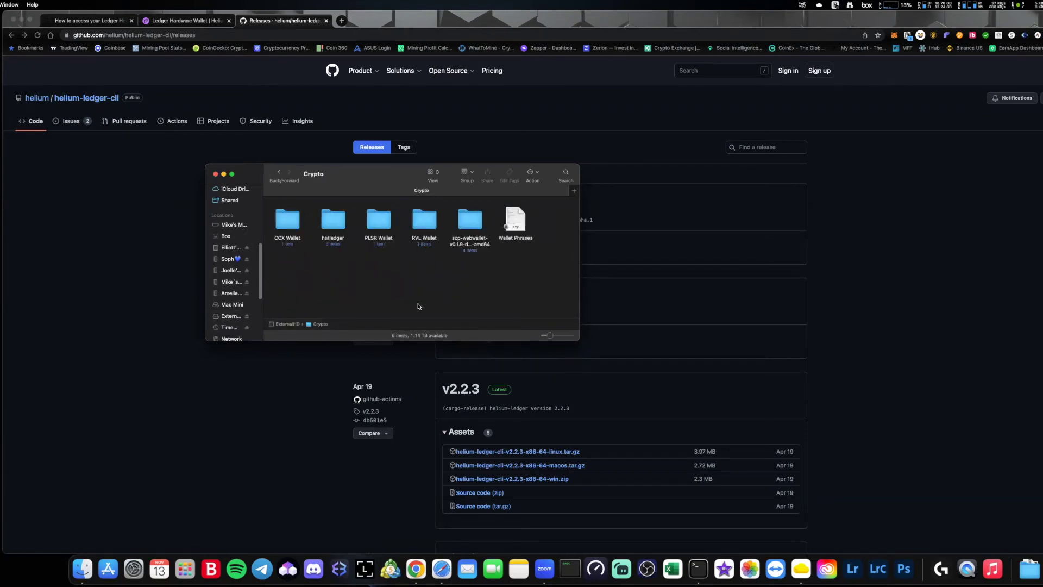
left_click(331, 239)
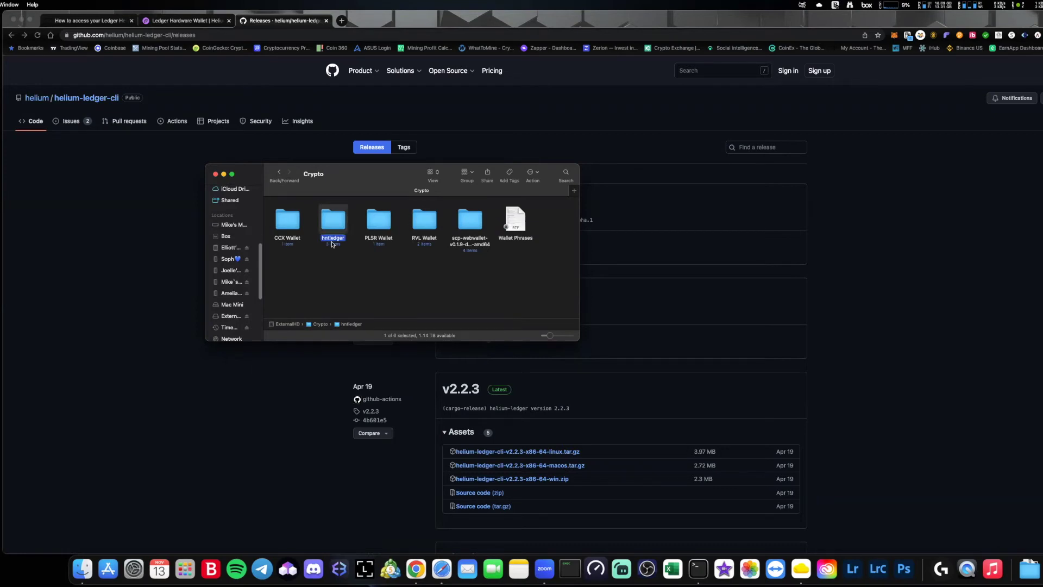
right_click(327, 229)
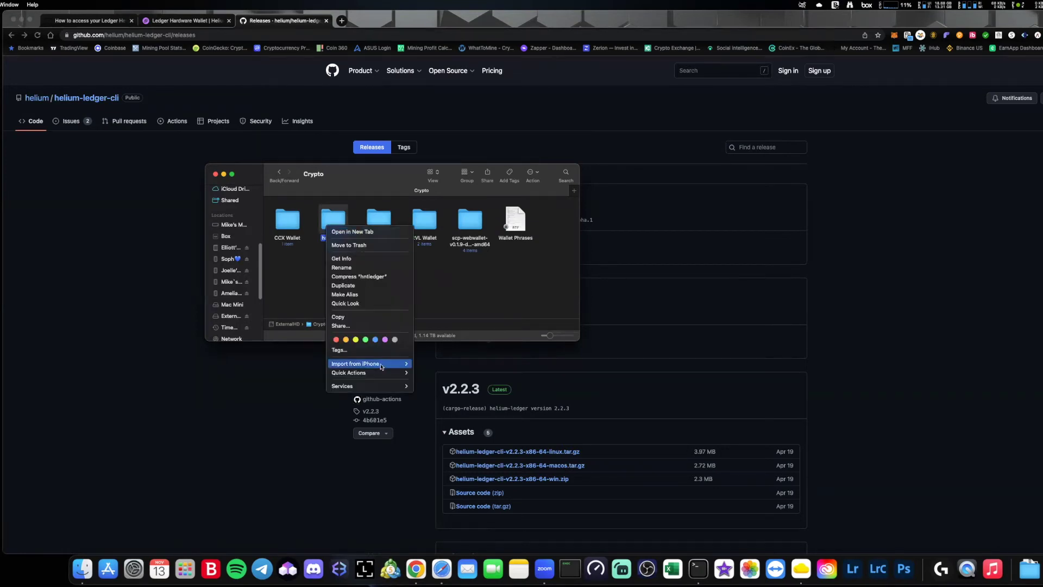
left_click(294, 287)
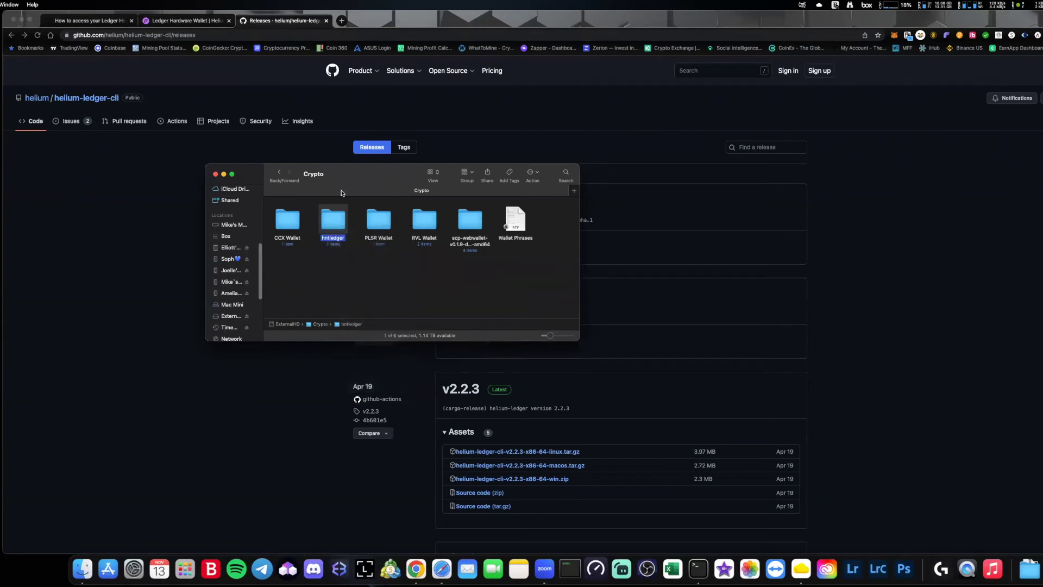
left_click_drag(397, 191, 258, 113)
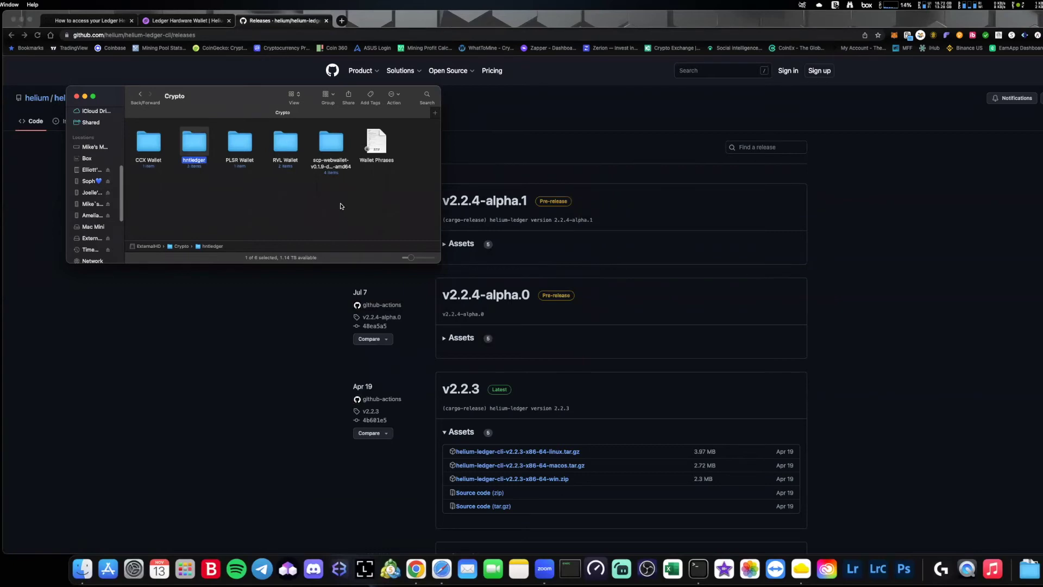
left_click_drag(212, 101, 887, 241)
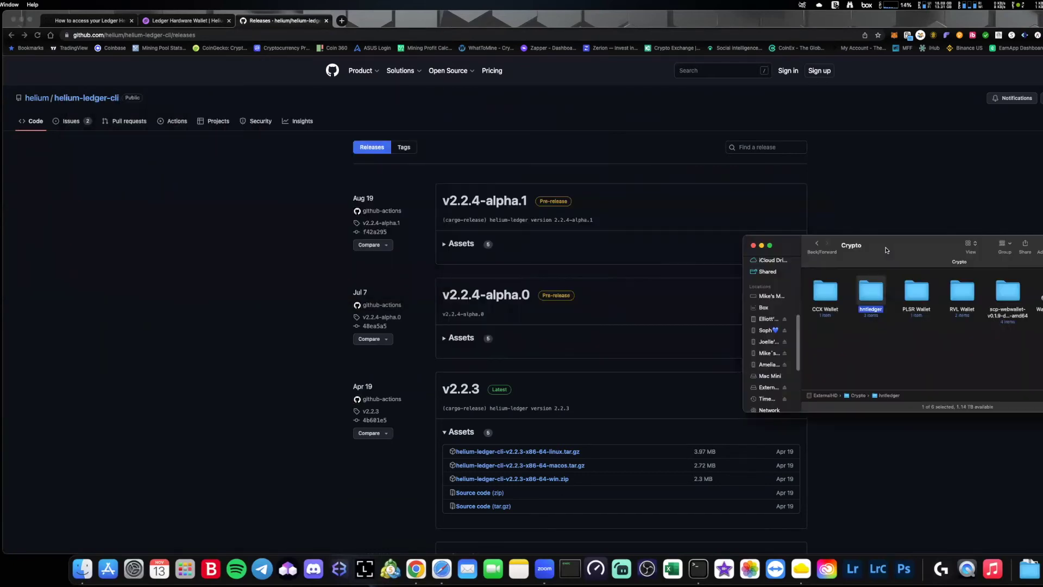
left_click(203, 21)
- Highlight the connect-your-Ledger instruction in the Execute Commands example, then launch Terminal from the Dock
scroll(482, 319, "down", 2)
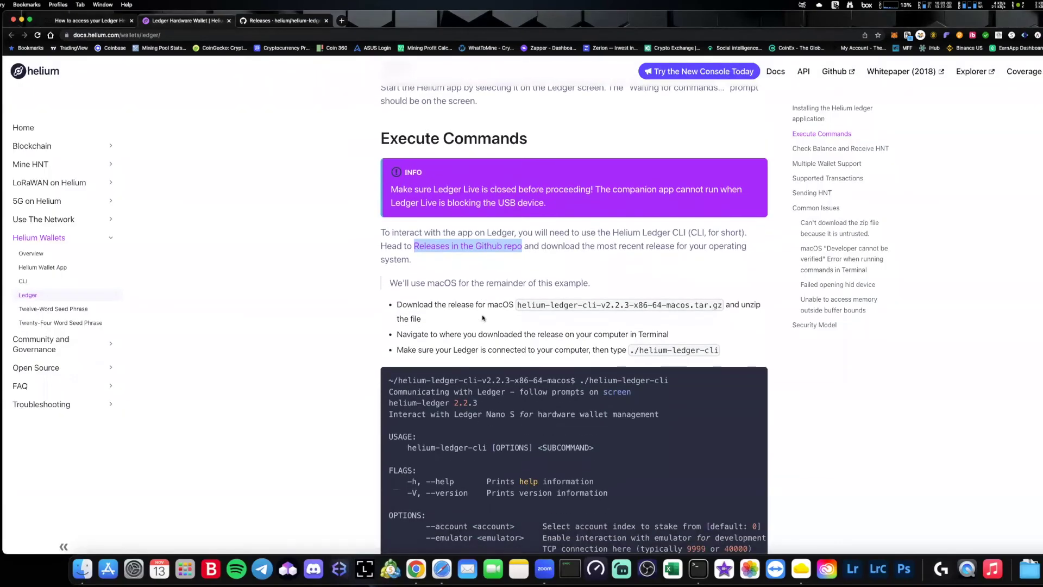
scroll(482, 319, "down", 2)
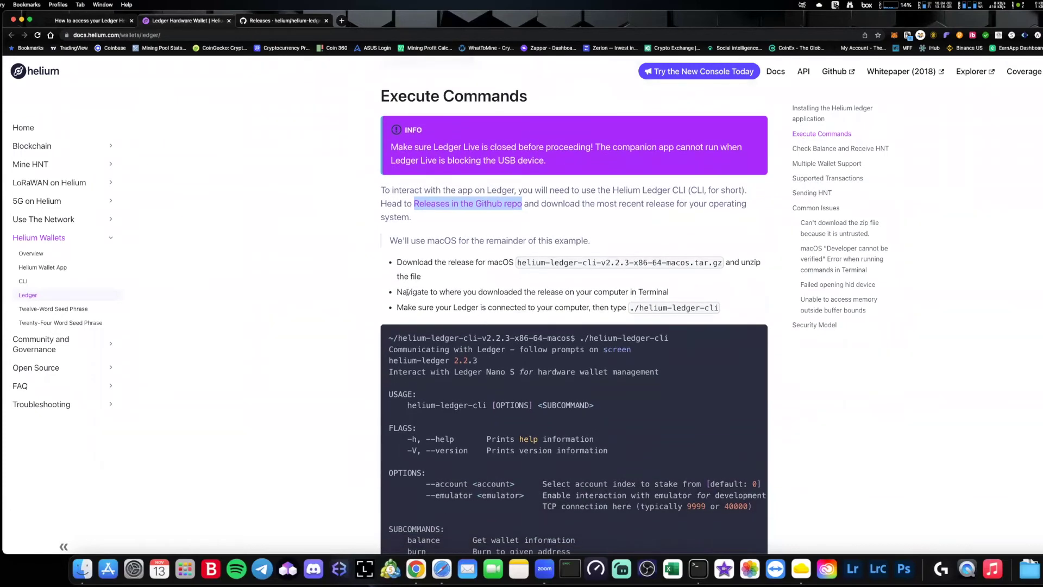
left_click_drag(393, 292, 650, 296)
left_click(473, 316)
left_click_drag(394, 308, 523, 310)
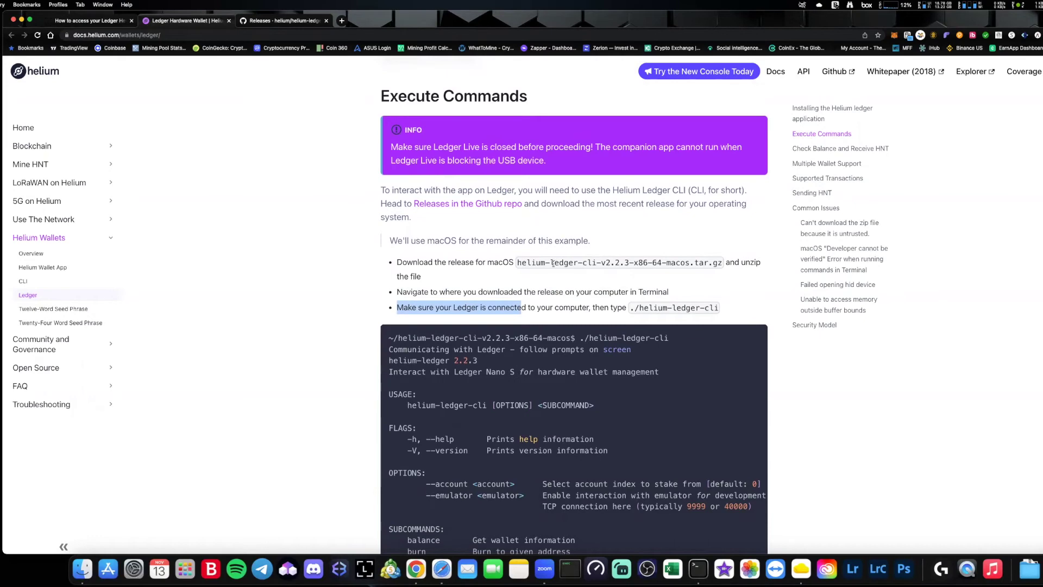
scroll(544, 261, "down", 3)
scroll(542, 260, "up", 1)
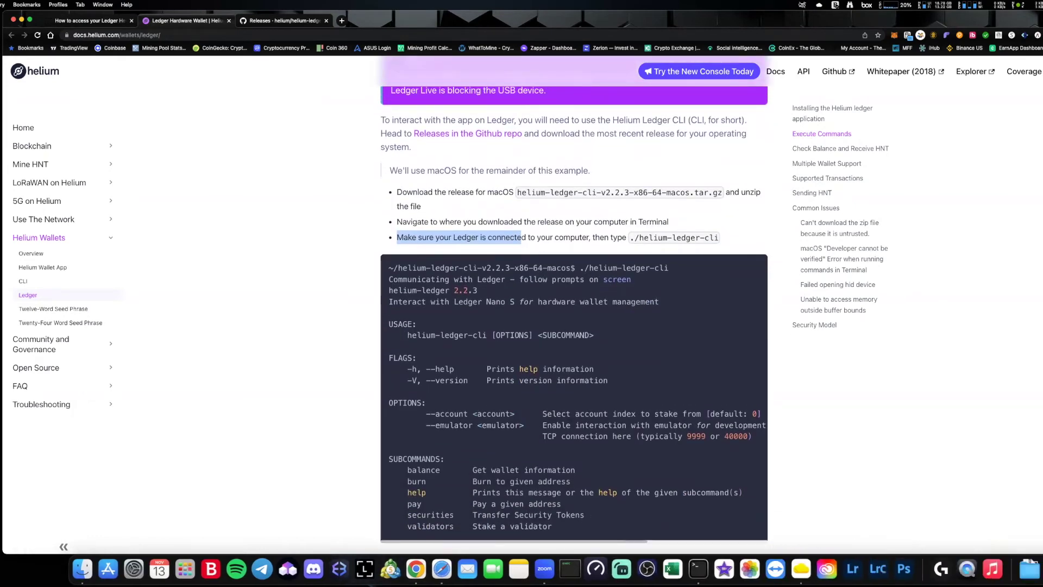
left_click(699, 560)
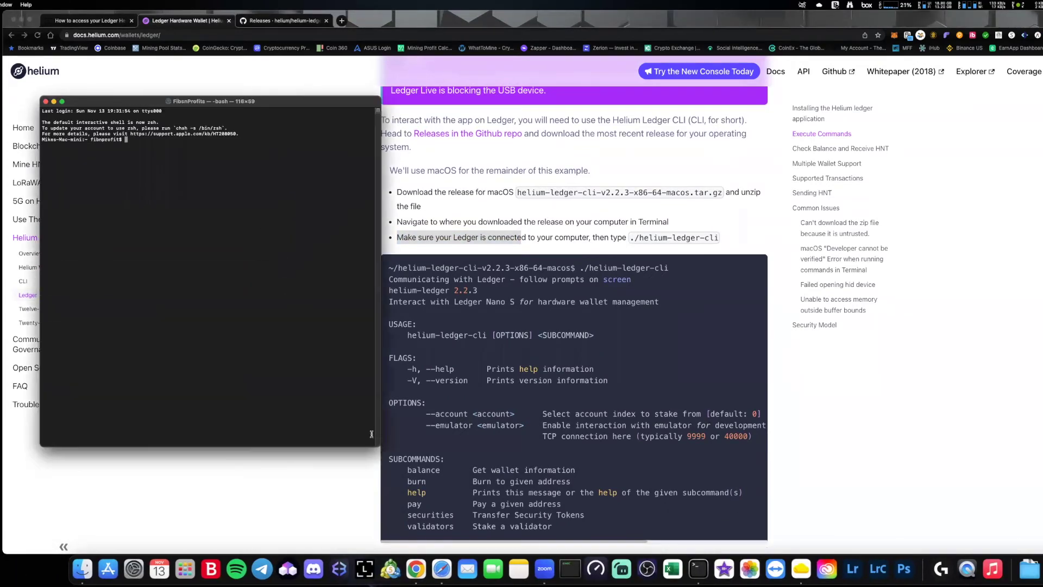
- Move and resize the Terminal window to a tall left-side column and enlarge its font with Cmd+Plus
left_click_drag(258, 102, 217, 64)
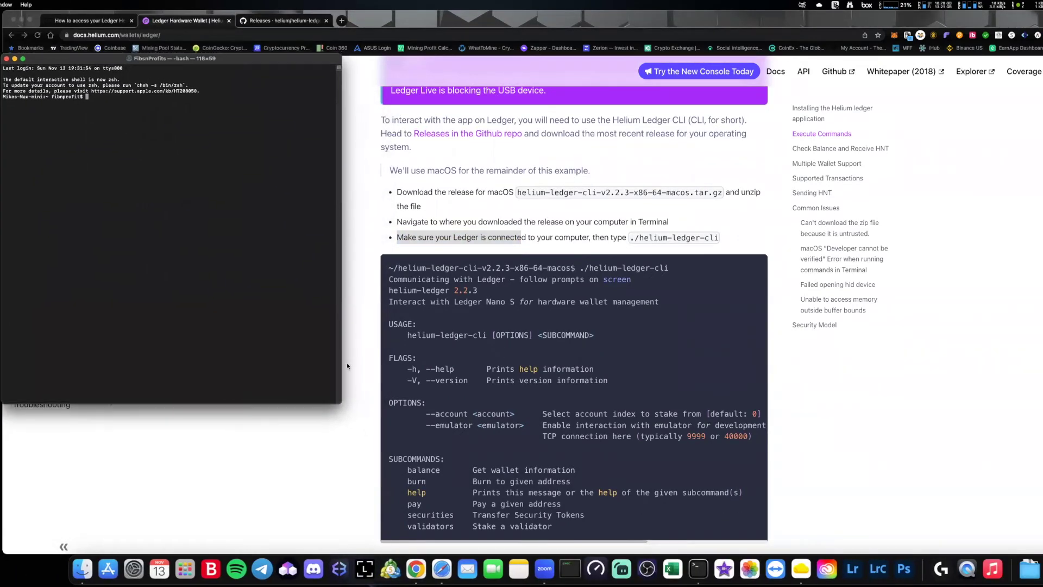
left_click_drag(341, 401, 382, 553)
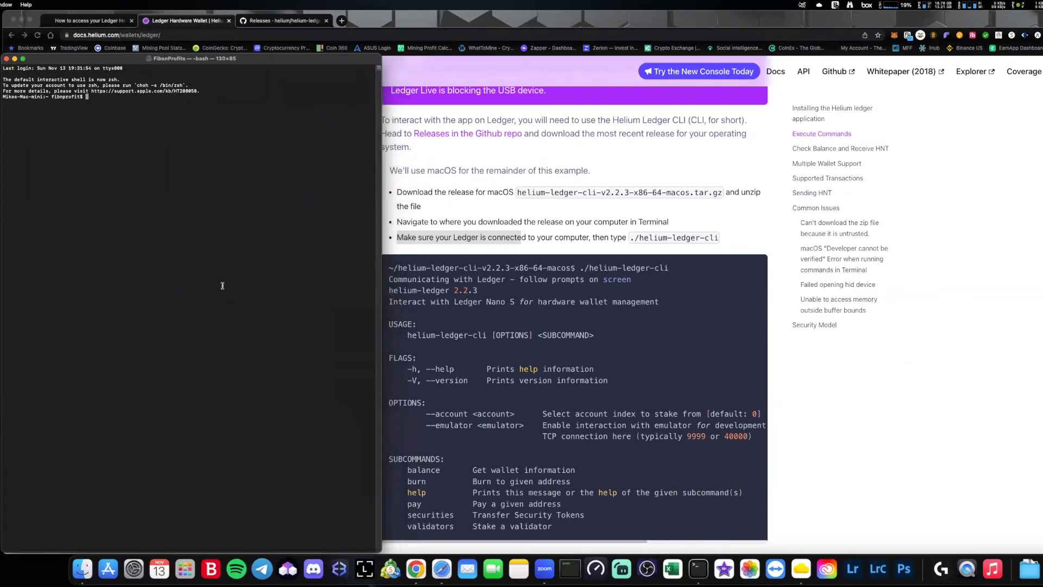
key("super+plus")
key("super+plus")
key("super+plus")
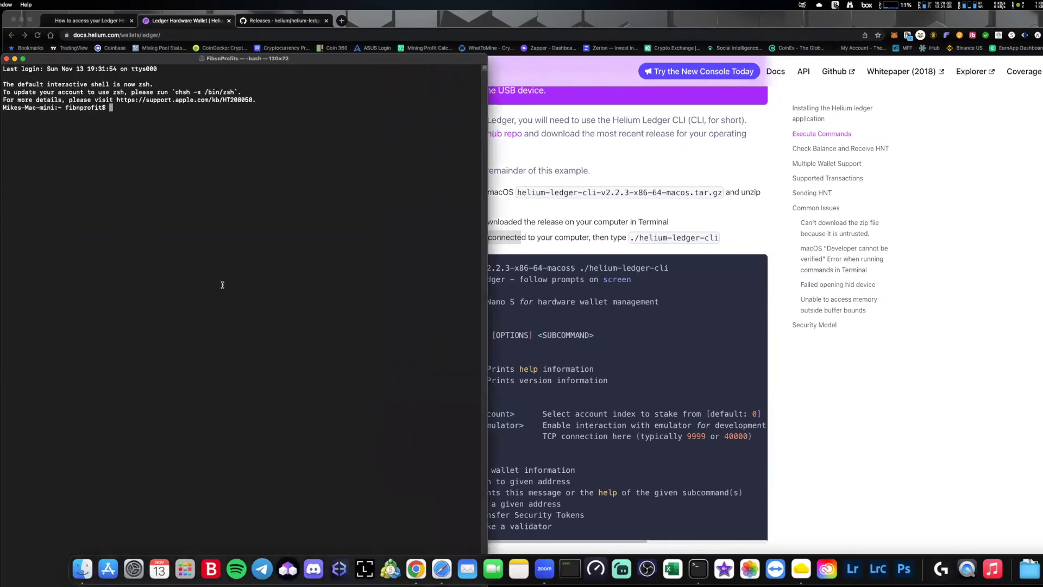
left_click_drag(484, 57, 435, 158)
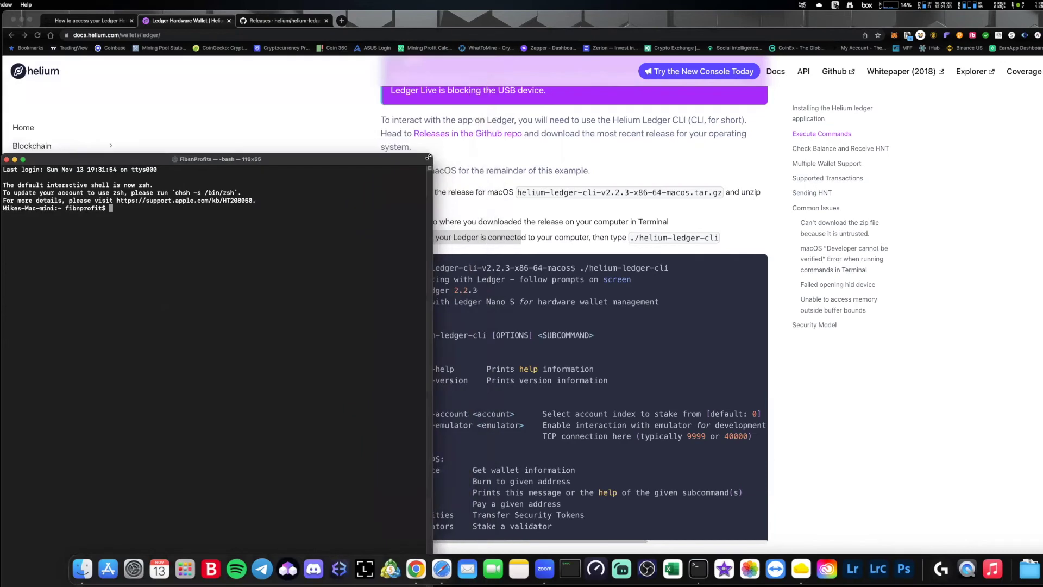
left_click_drag(370, 158, 372, 66)
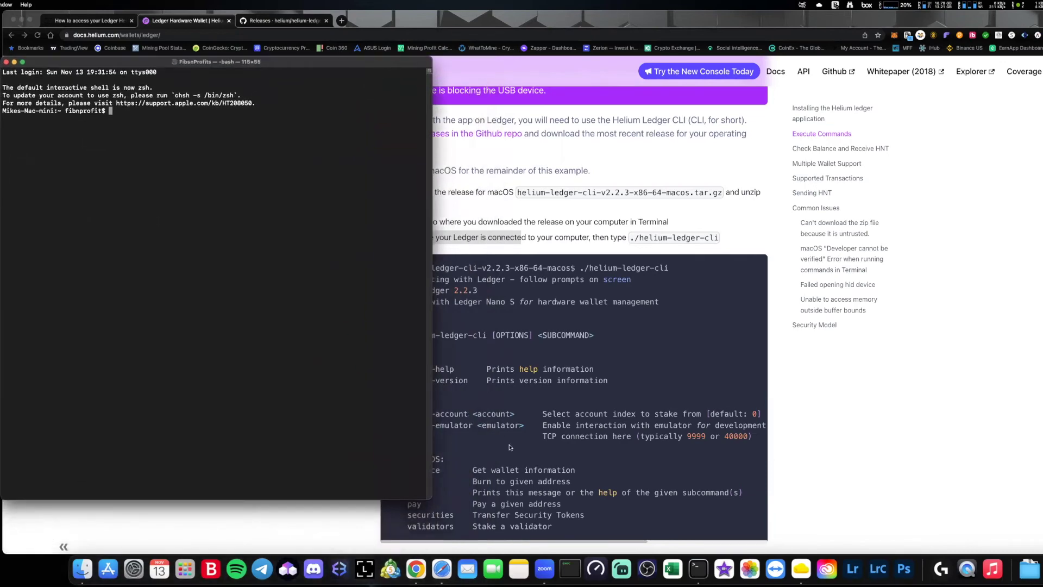
left_click_drag(432, 498, 380, 549)
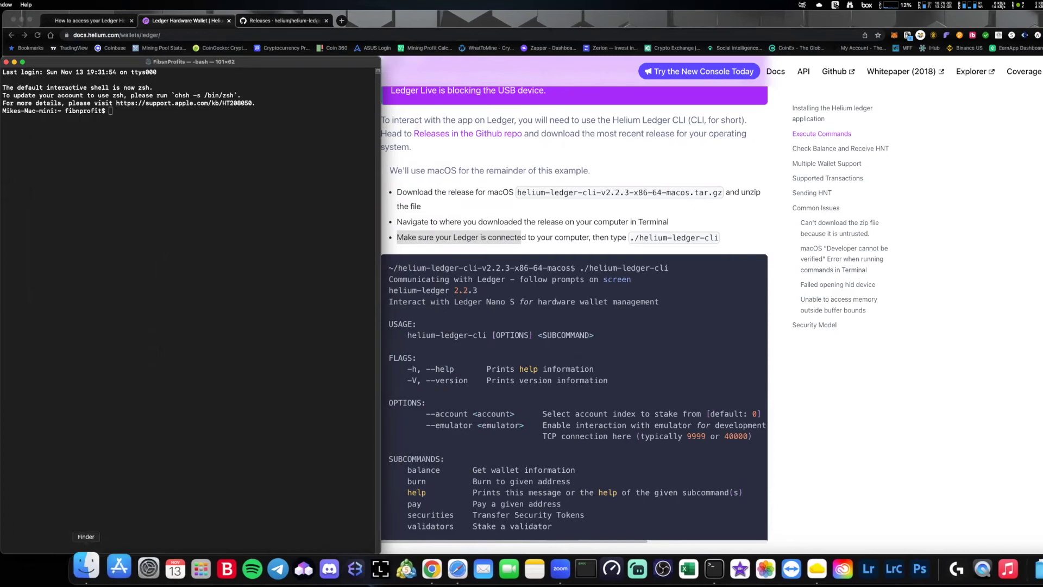
left_click(86, 568)
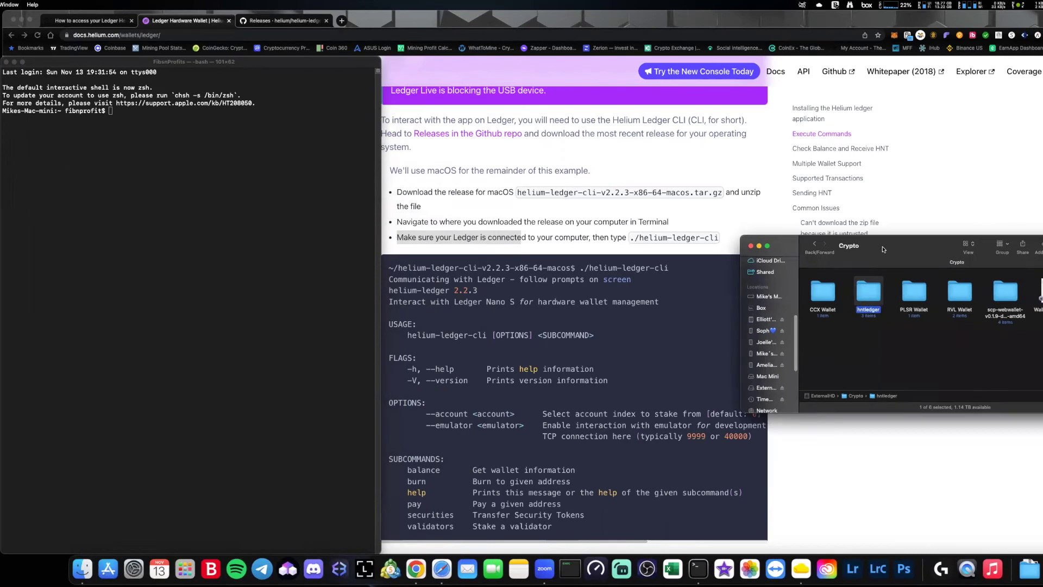
- Run cd with the dragged-in hntledger path to enter /Volumes/ExternalHD/Crypto/hntledger, then close the Crypto window
left_click_drag(883, 250, 795, 243)
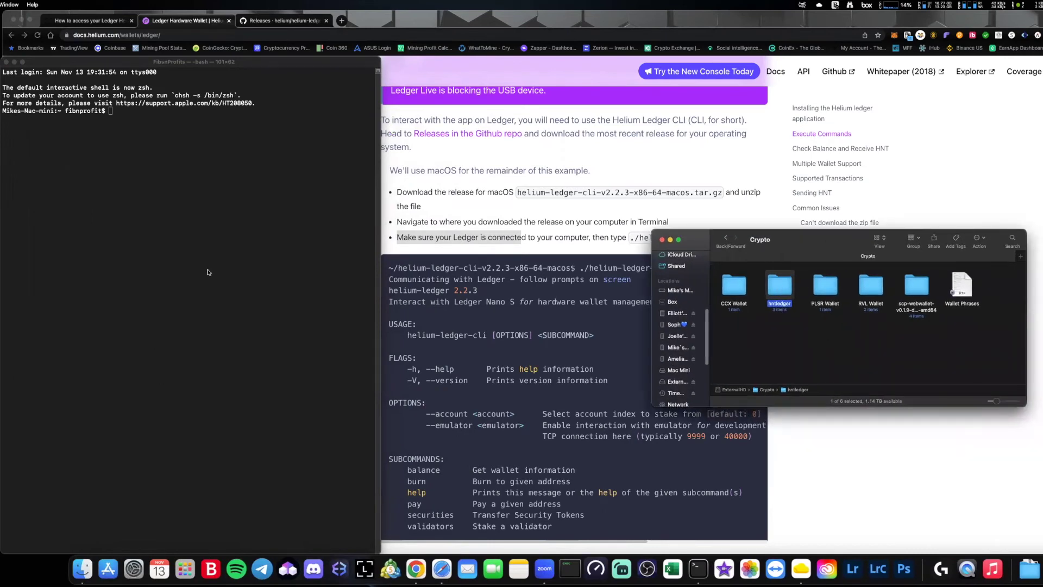
left_click(188, 153)
type("cd")
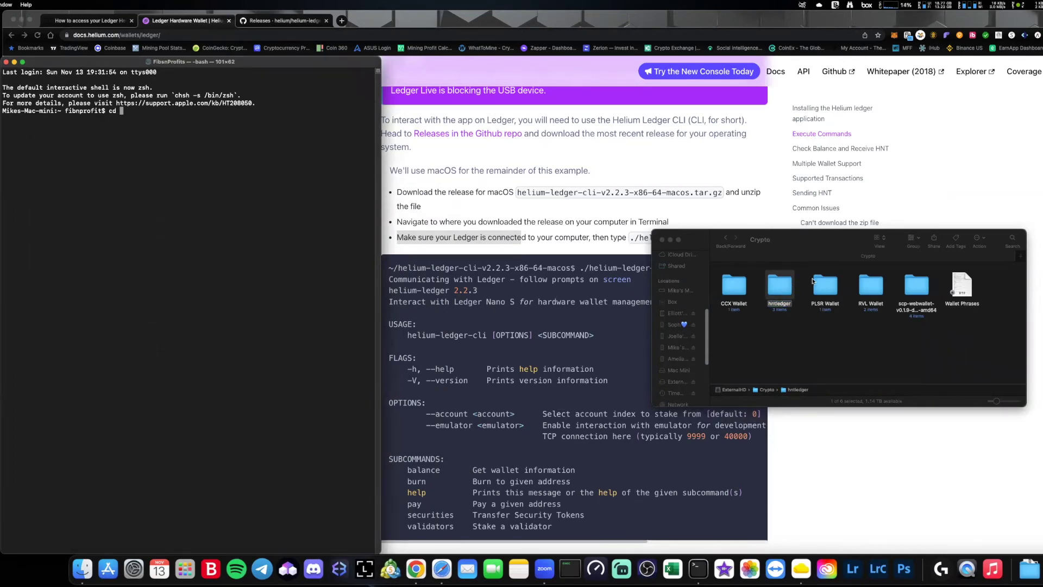
left_click_drag(782, 290, 248, 162)
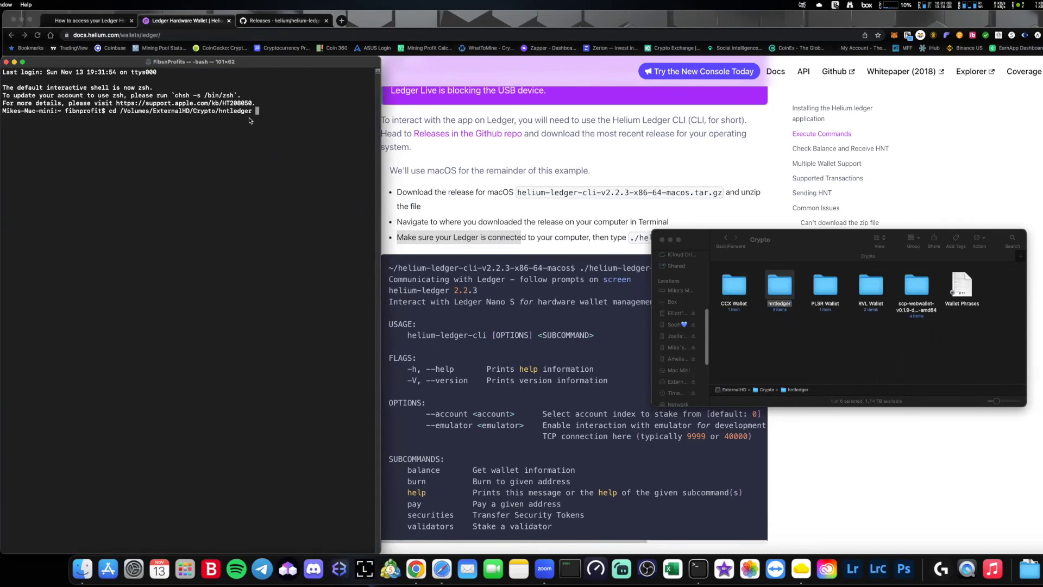
key("Return")
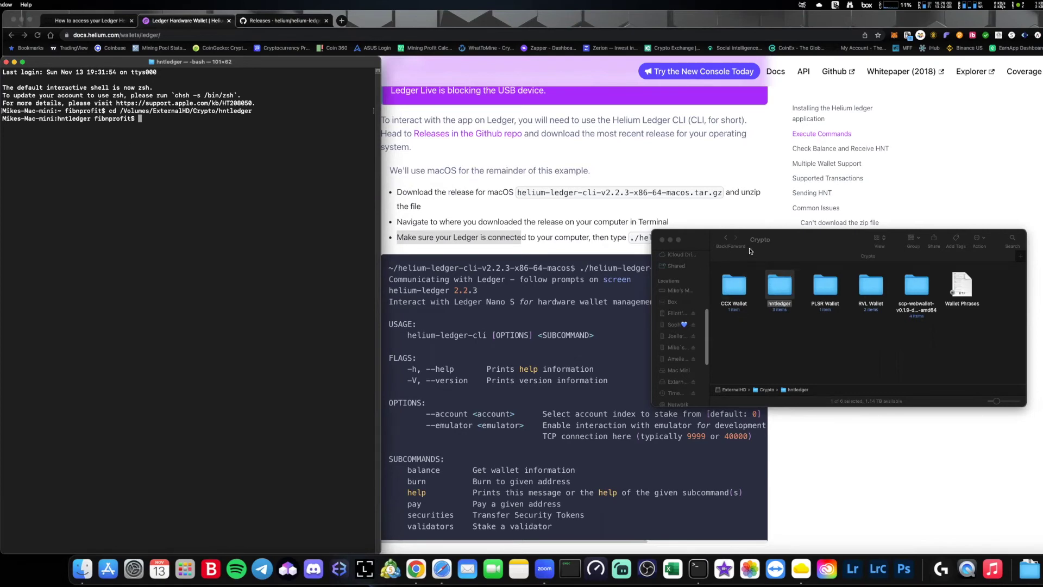
left_click(662, 240)
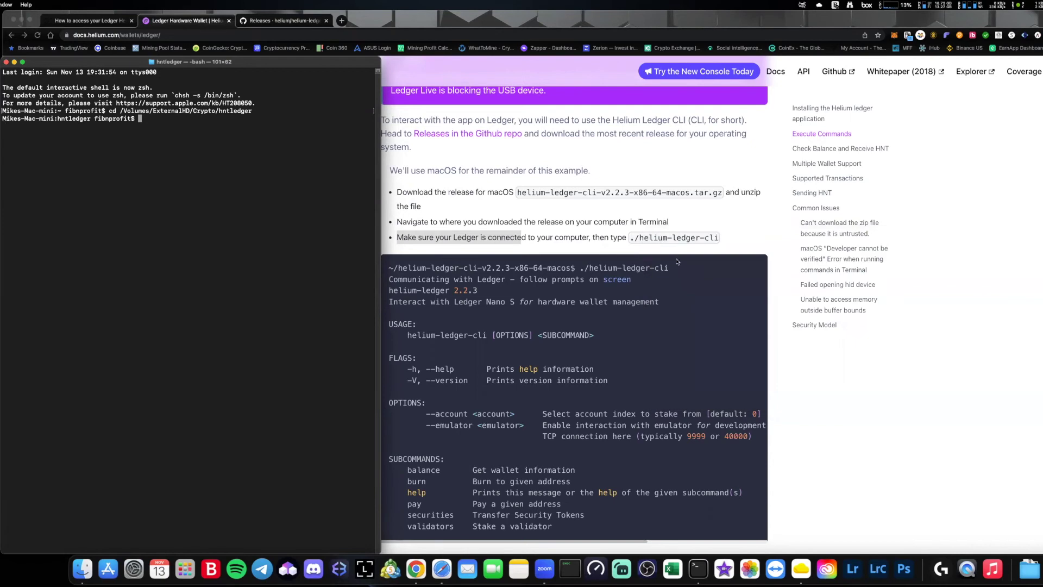
- Copy the ./helium-ledger-cli command from the Helium docs page
left_click(632, 239)
left_click_drag(629, 238, 722, 242)
right_click(712, 238)
left_click(733, 260)
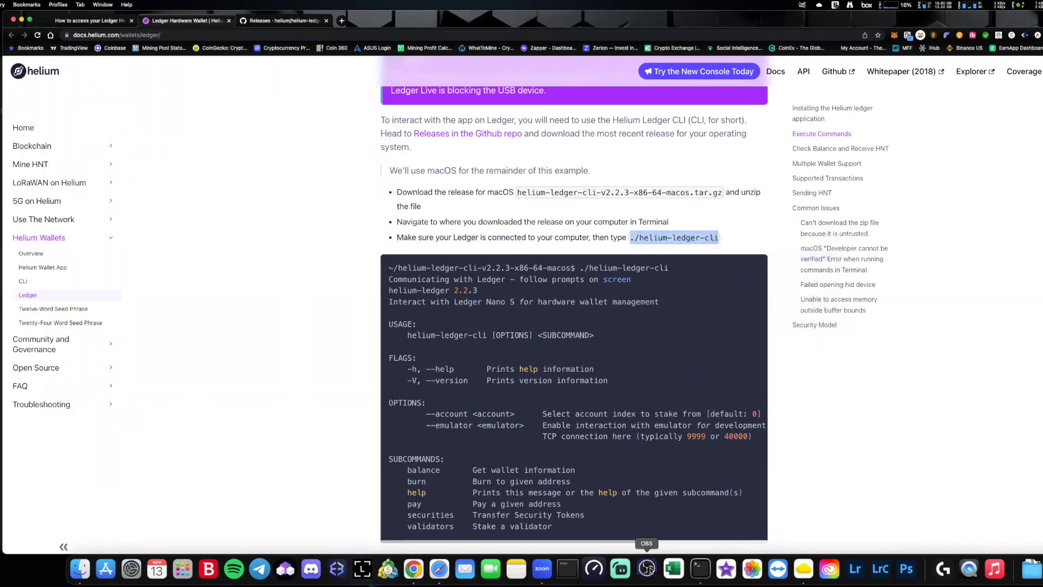
- Paste and run ./helium-ledger-cli in Terminal to list the helium-ledger 2.2.3 usage and subcommands
left_click(700, 569)
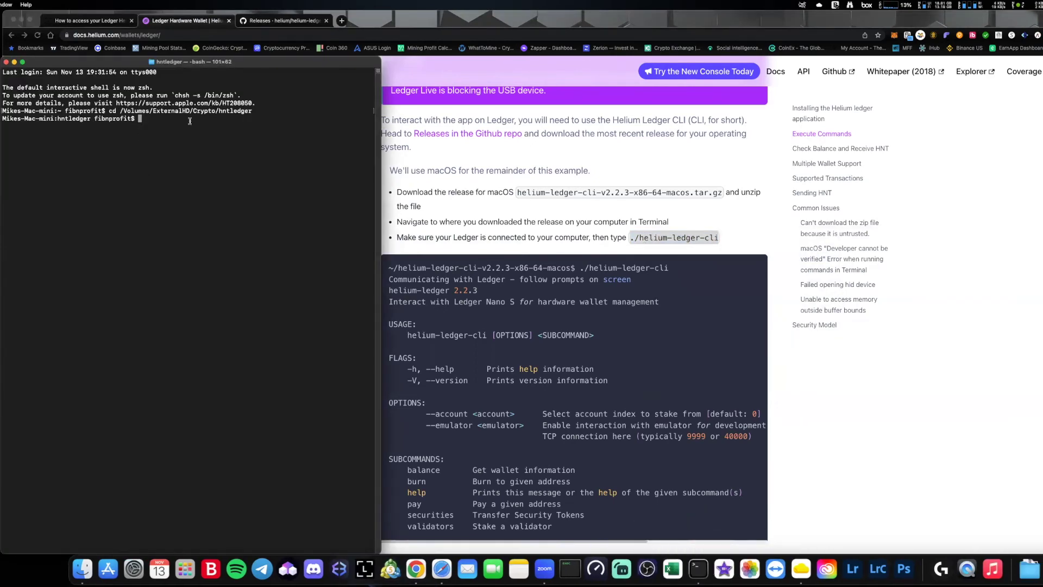
key("super+v")
key("Return")
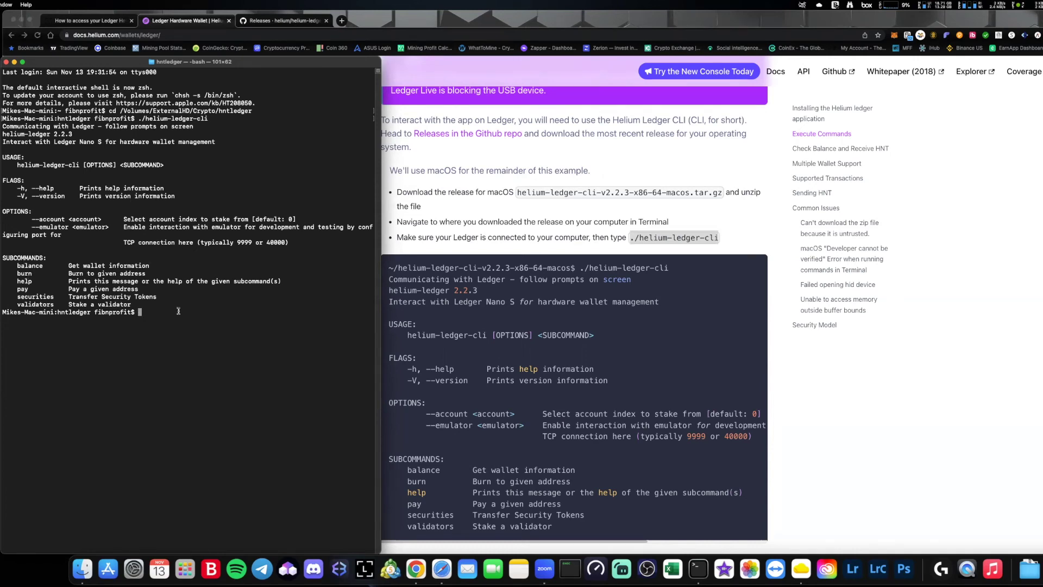
- Run ./helium-ledger-cli balance, showing 1.14902810 HNT, 0 staked HNT and 0 data credits
key("Up")
type("balance")
key("Return")
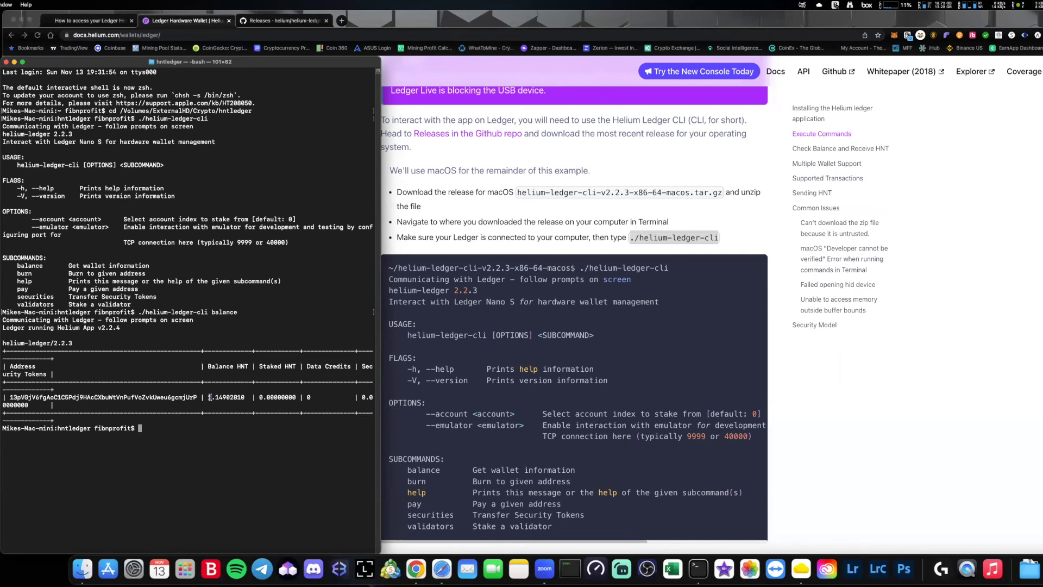
left_click_drag(210, 398, 234, 399)
left_click(101, 384)
- Select the Ledger wallet address in the balance table and copy it to the clipboard
left_click_drag(10, 399, 198, 395)
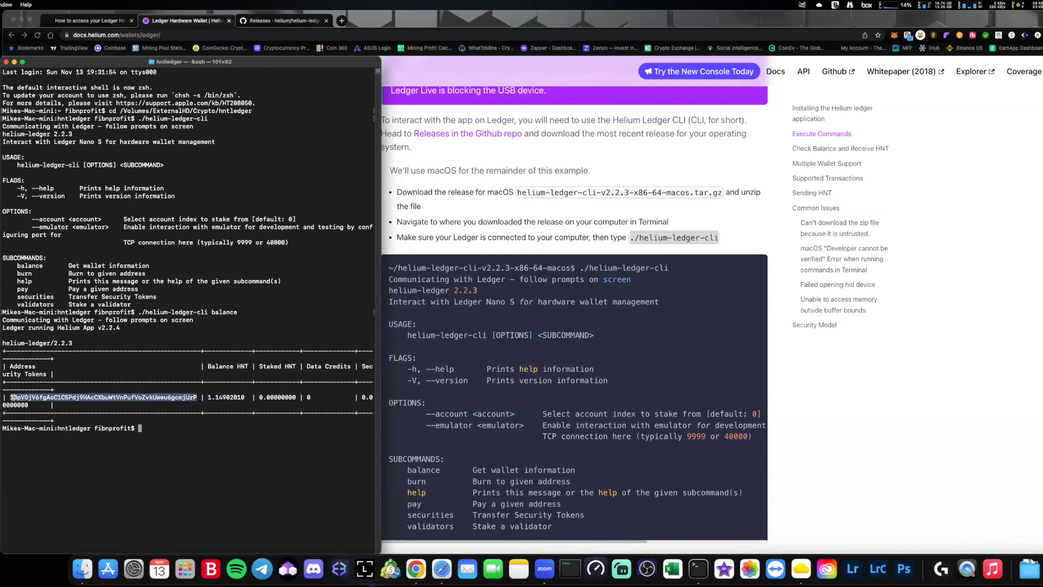
right_click(50, 396)
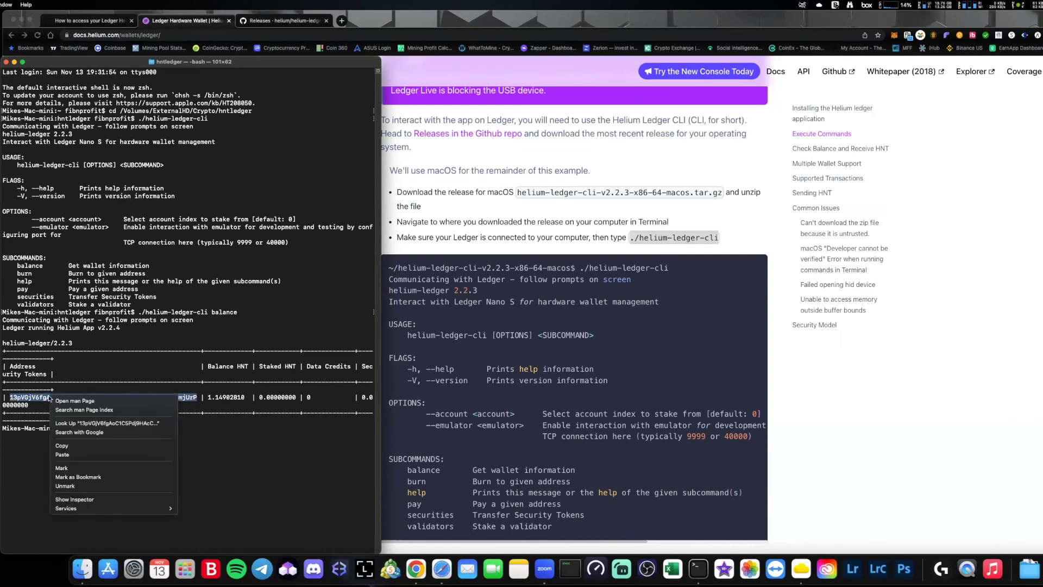
left_click(75, 444)
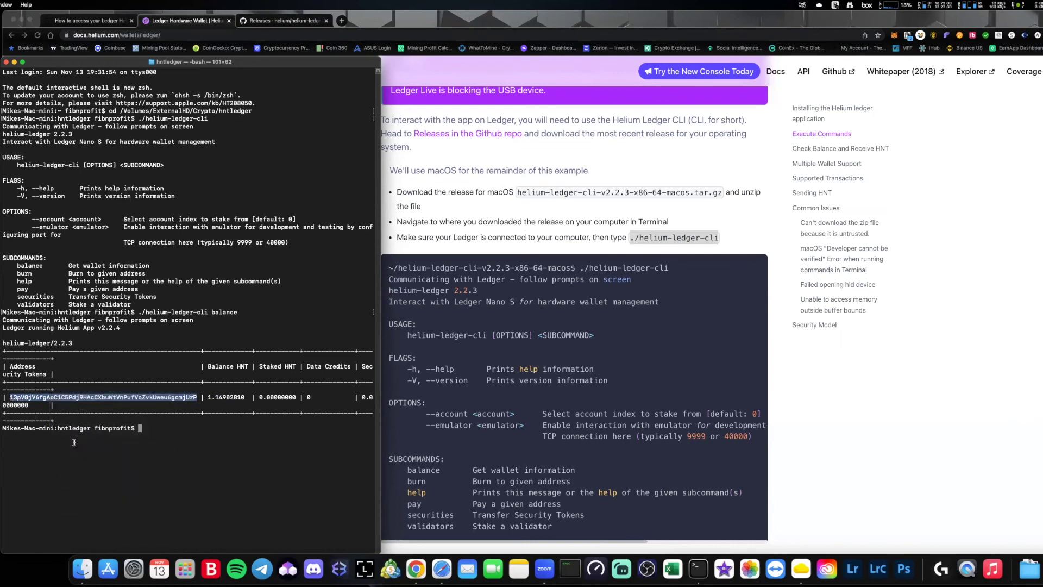